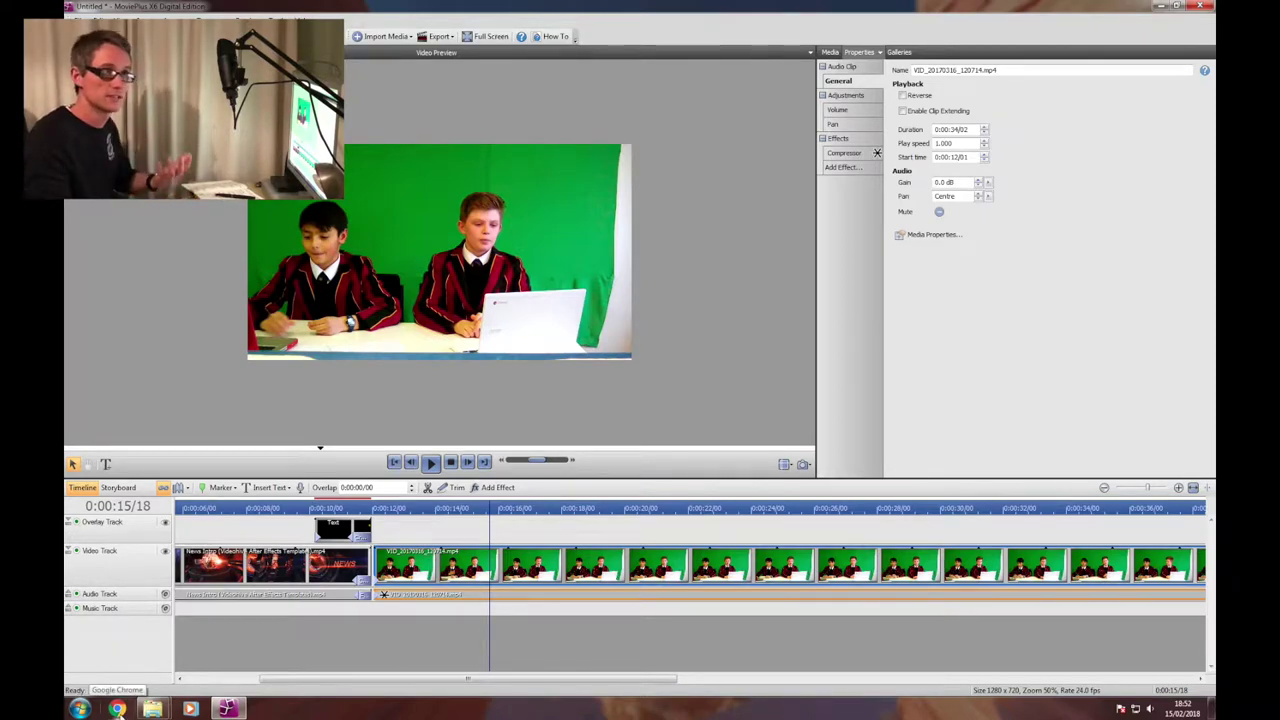
# - In Chrome, search Google Images for 'tv news studio background' and show the Usage rights filter choices
pyautogui.click(117, 709)
pyautogui.click(988, 98)
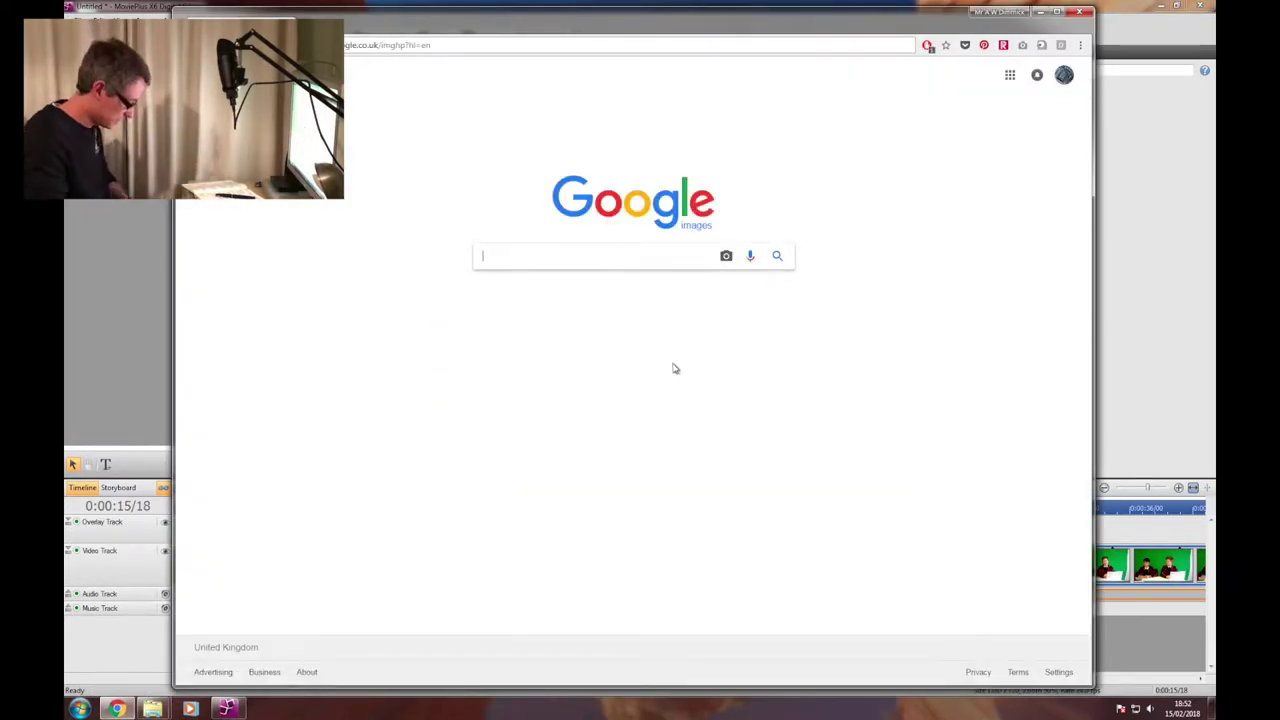
pyautogui.write('tv news s')
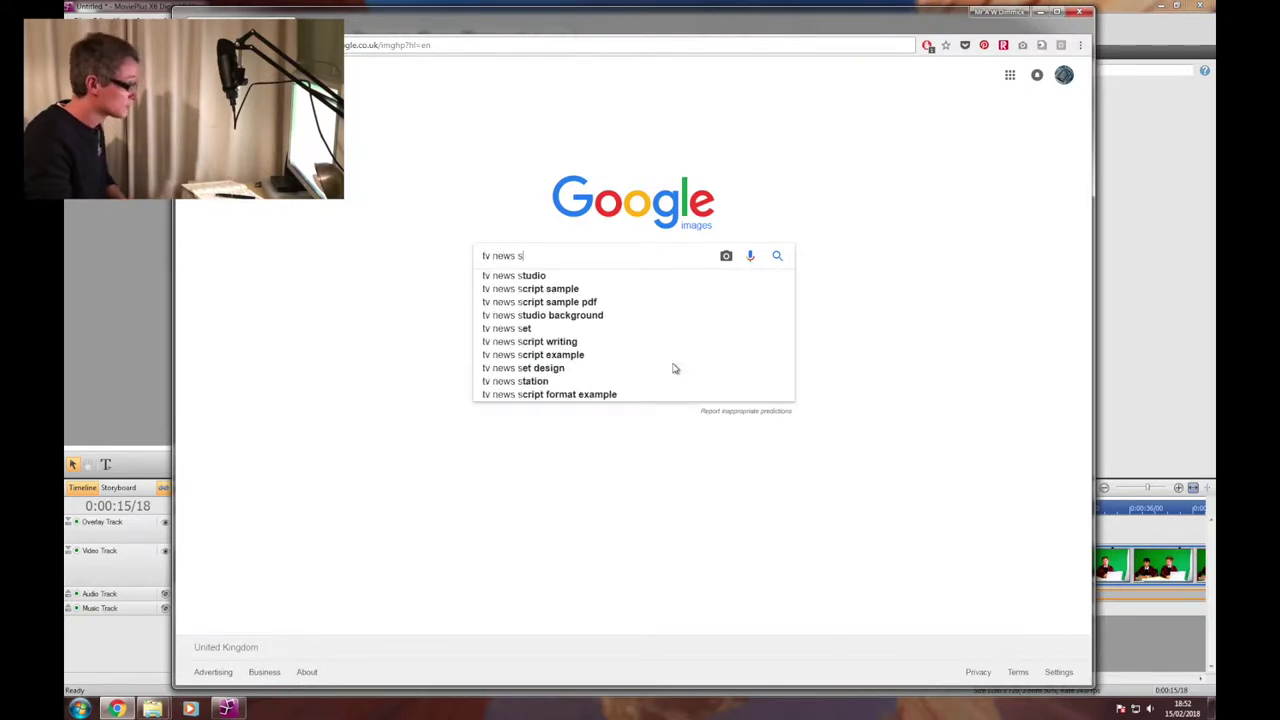
pyautogui.write('tudio')
pyautogui.press('Down')
pyautogui.press('Down')
pyautogui.press('Return')
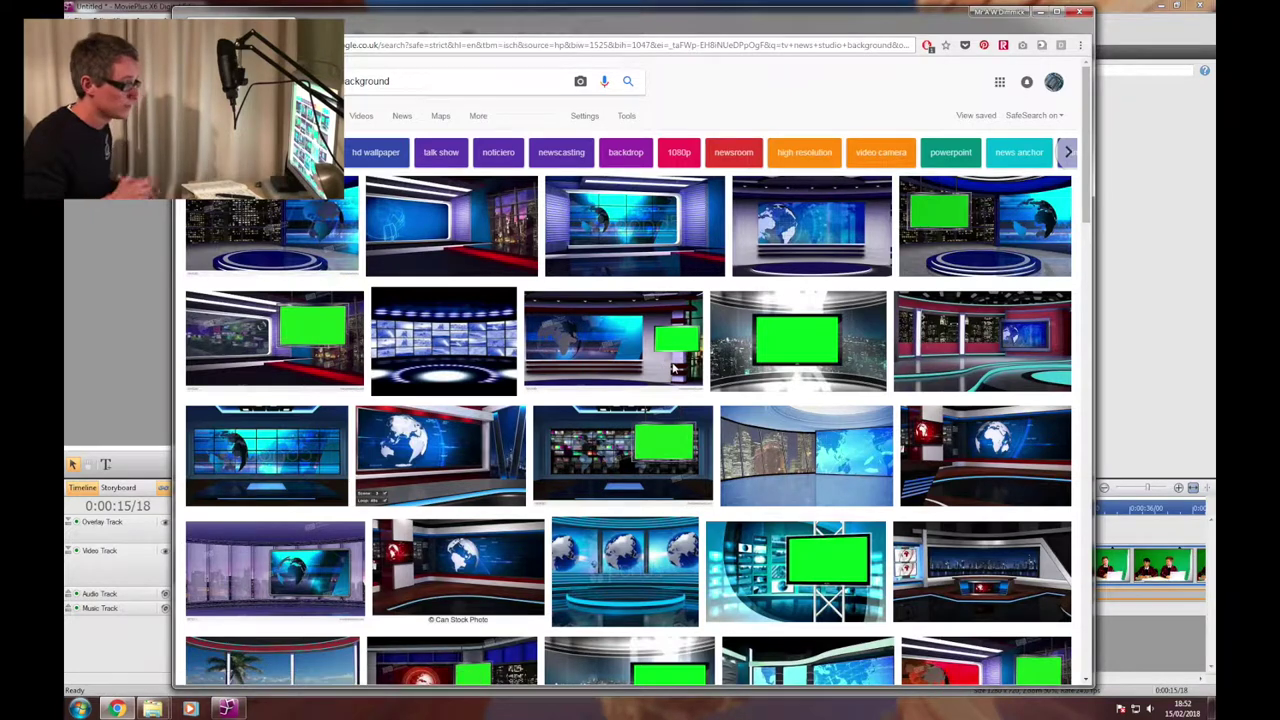
pyautogui.click(627, 118)
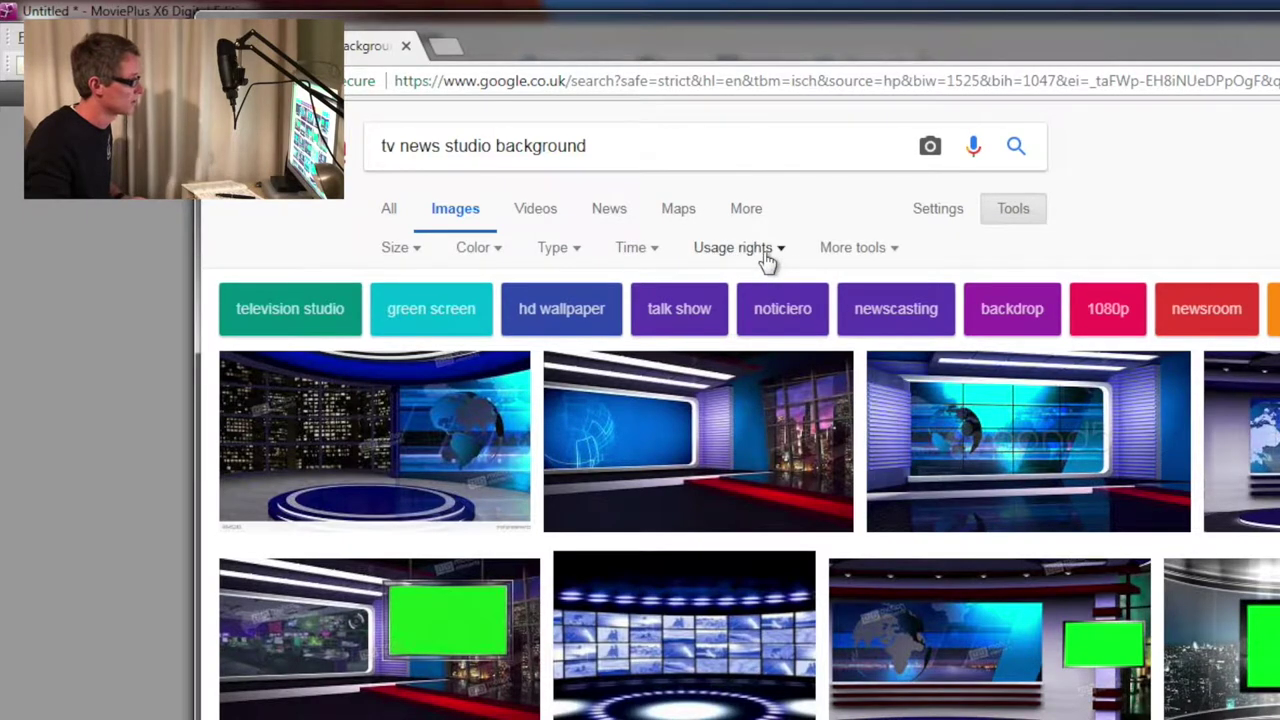
pyautogui.click(767, 256)
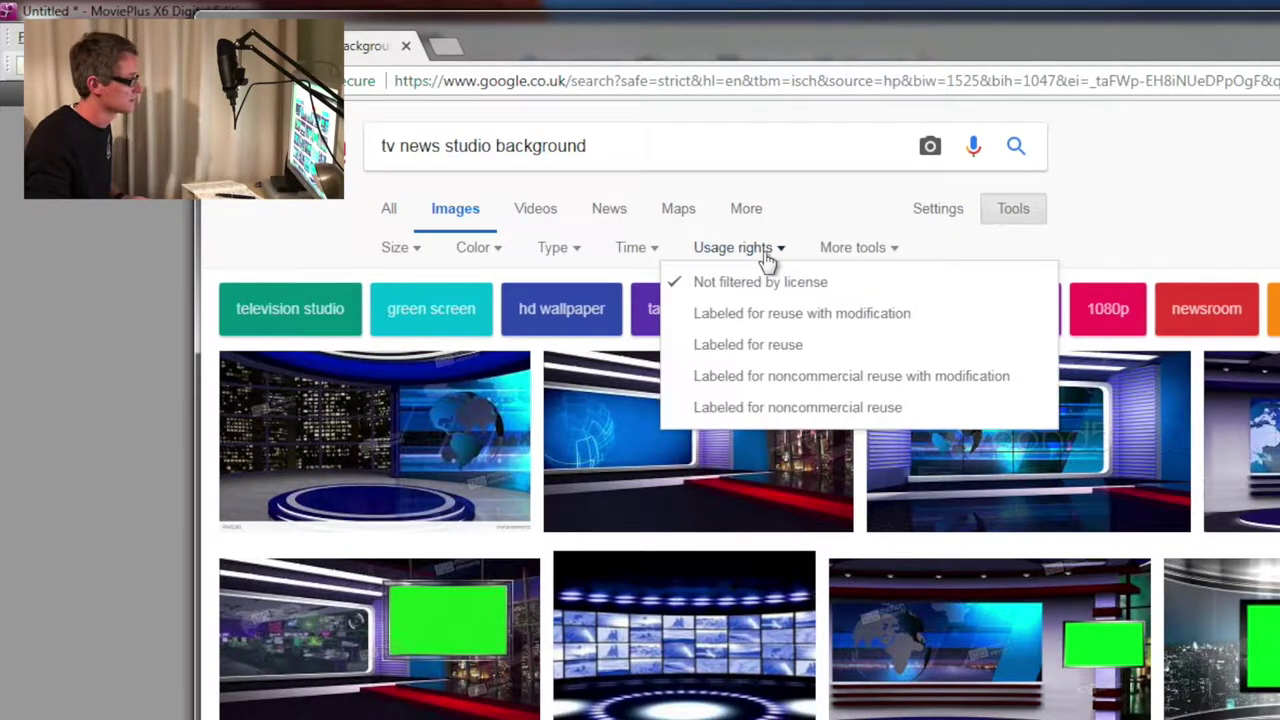
# - Filter the image results to 'Labeled for noncommercial reuse with modification'
pyautogui.click(980, 412)
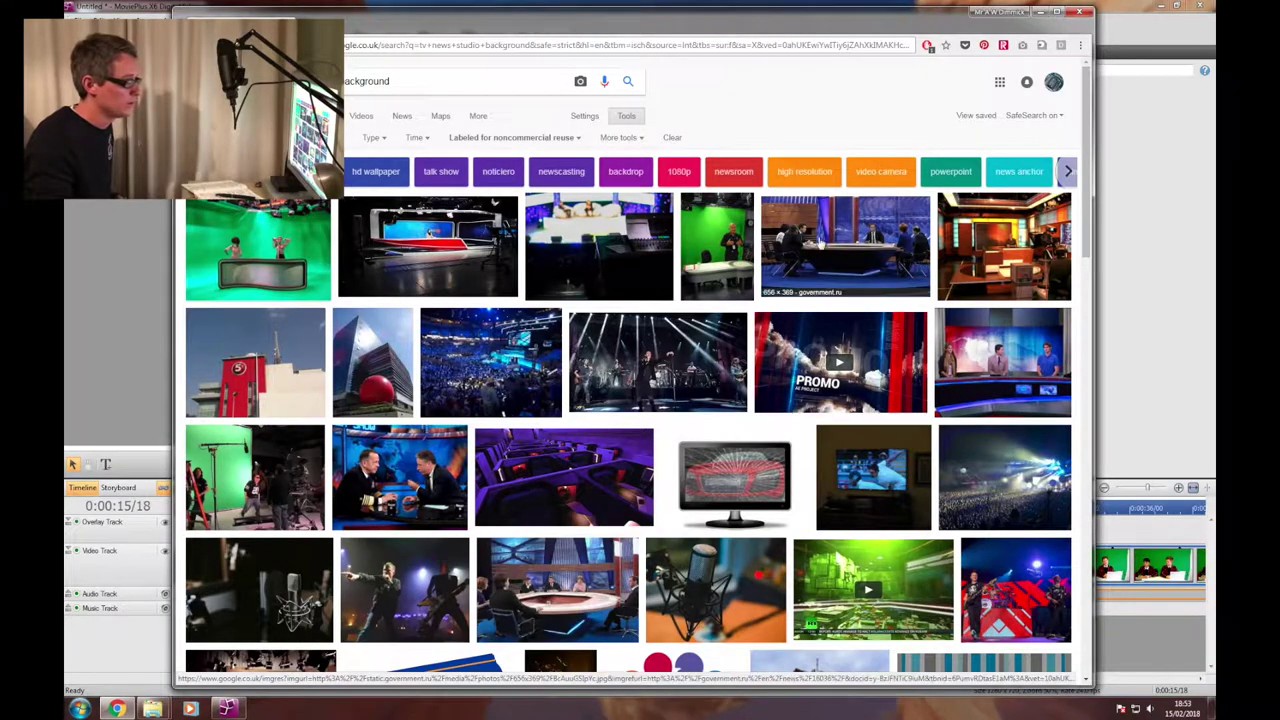
pyautogui.moveTo(1085, 218); pyautogui.dragTo(1086, 251)
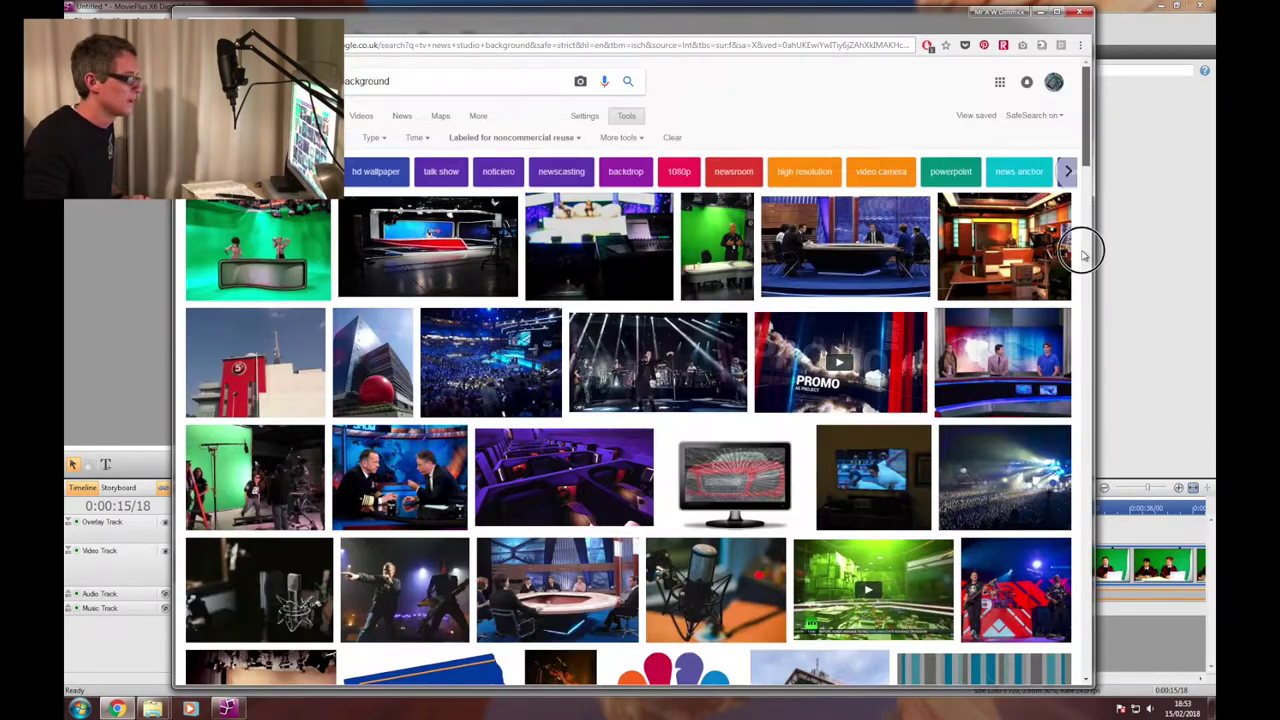
pyautogui.click(543, 137)
pyautogui.click(578, 210)
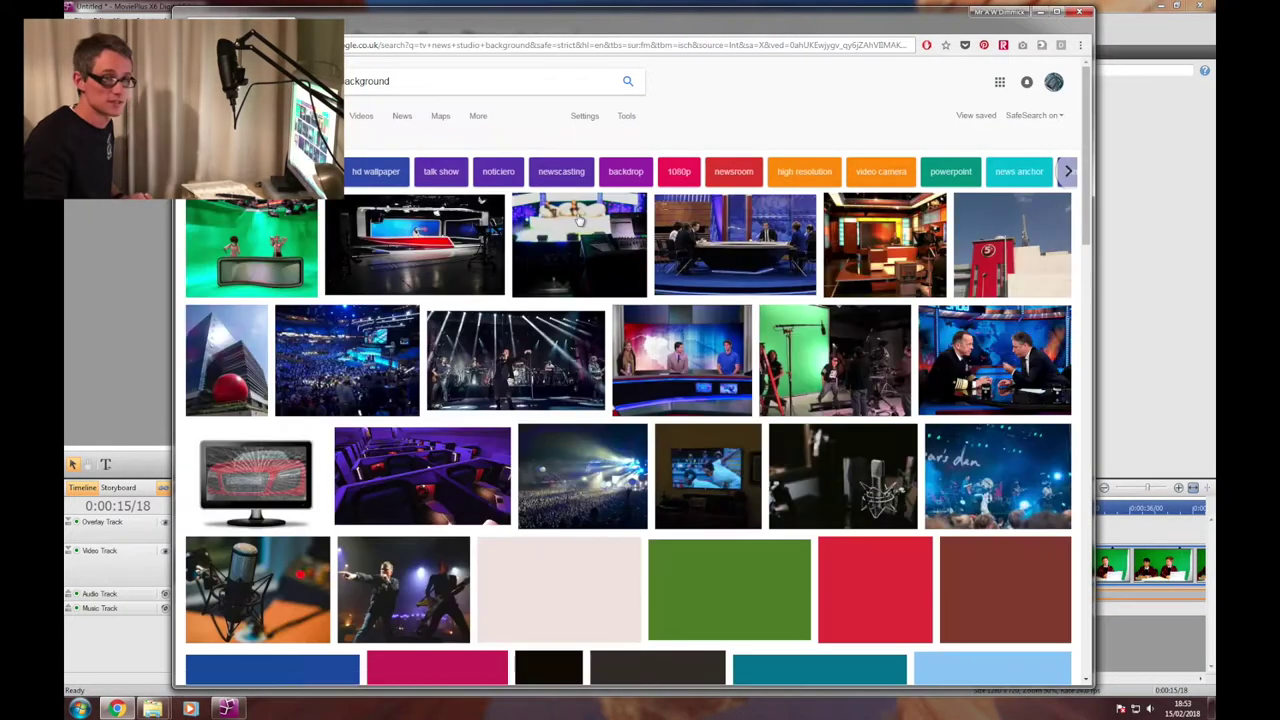
pyautogui.doubleClick(366, 82)
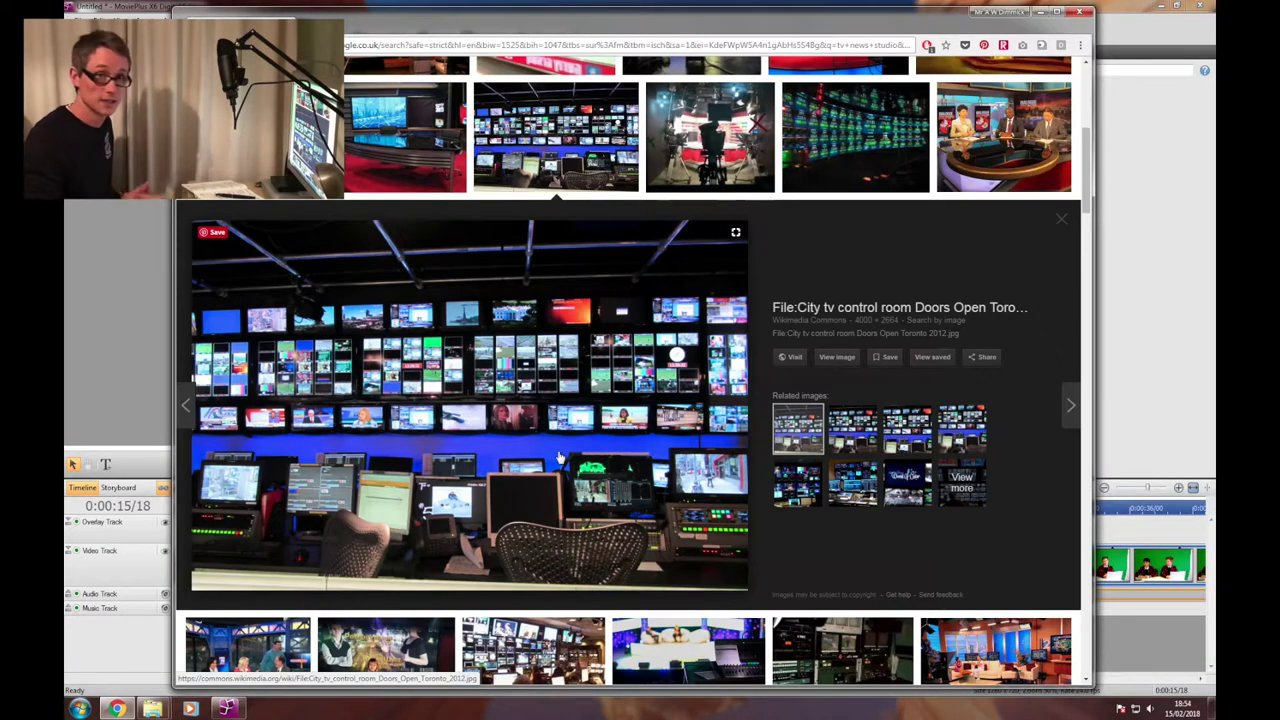
# - Save the full-size Wikimedia Commons control room photo as 'News Studio Background'
pyautogui.click(840, 358)
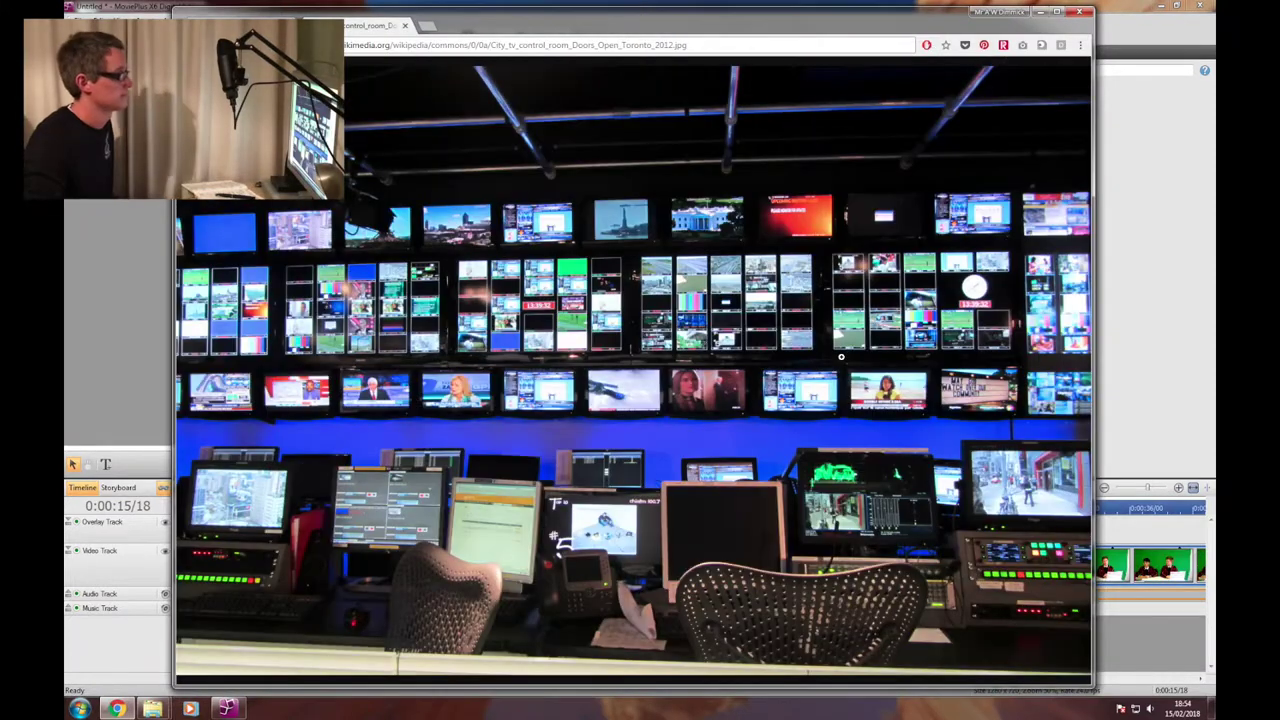
pyautogui.rightClick(736, 330)
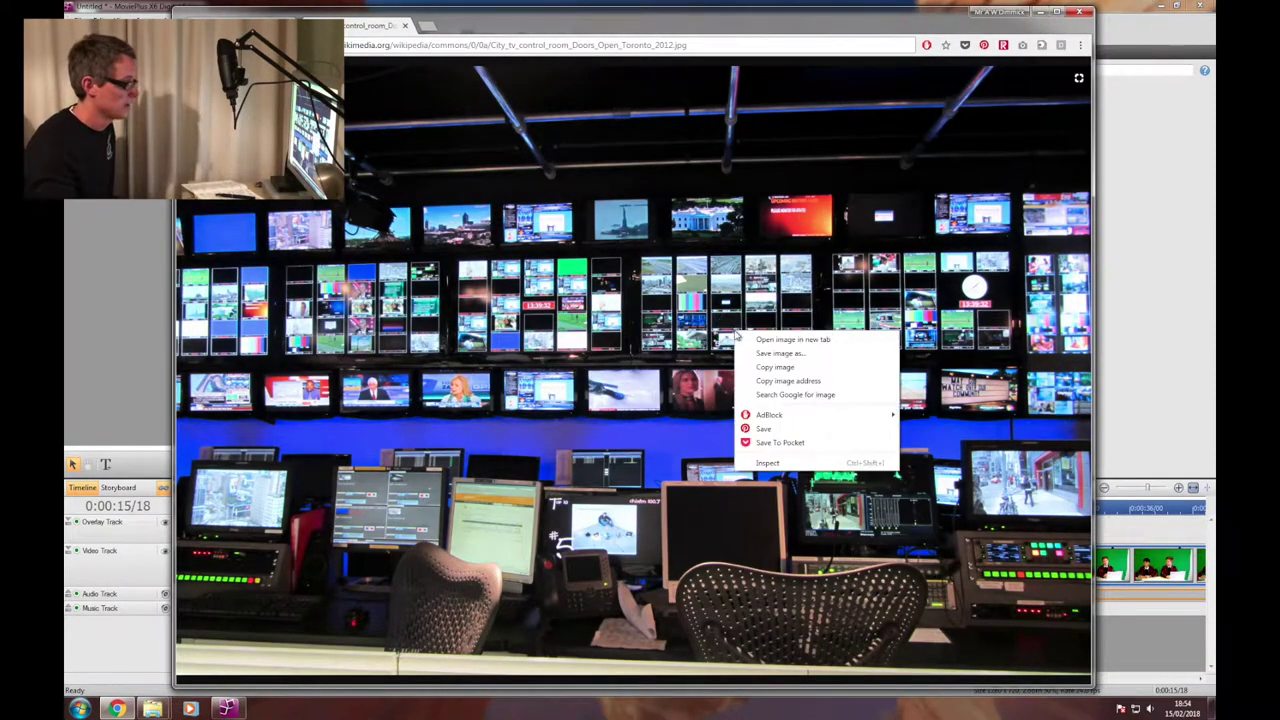
pyautogui.click(789, 358)
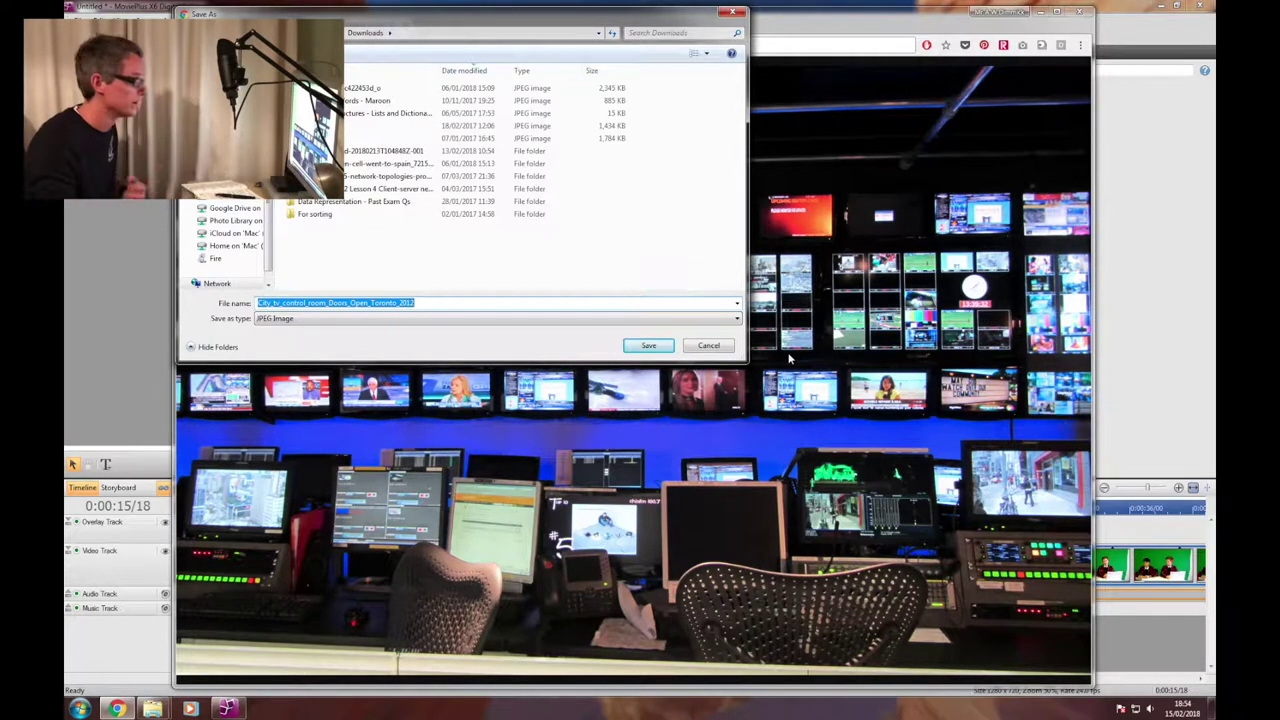
pyautogui.write('News Studio Background')
pyautogui.press('Return')
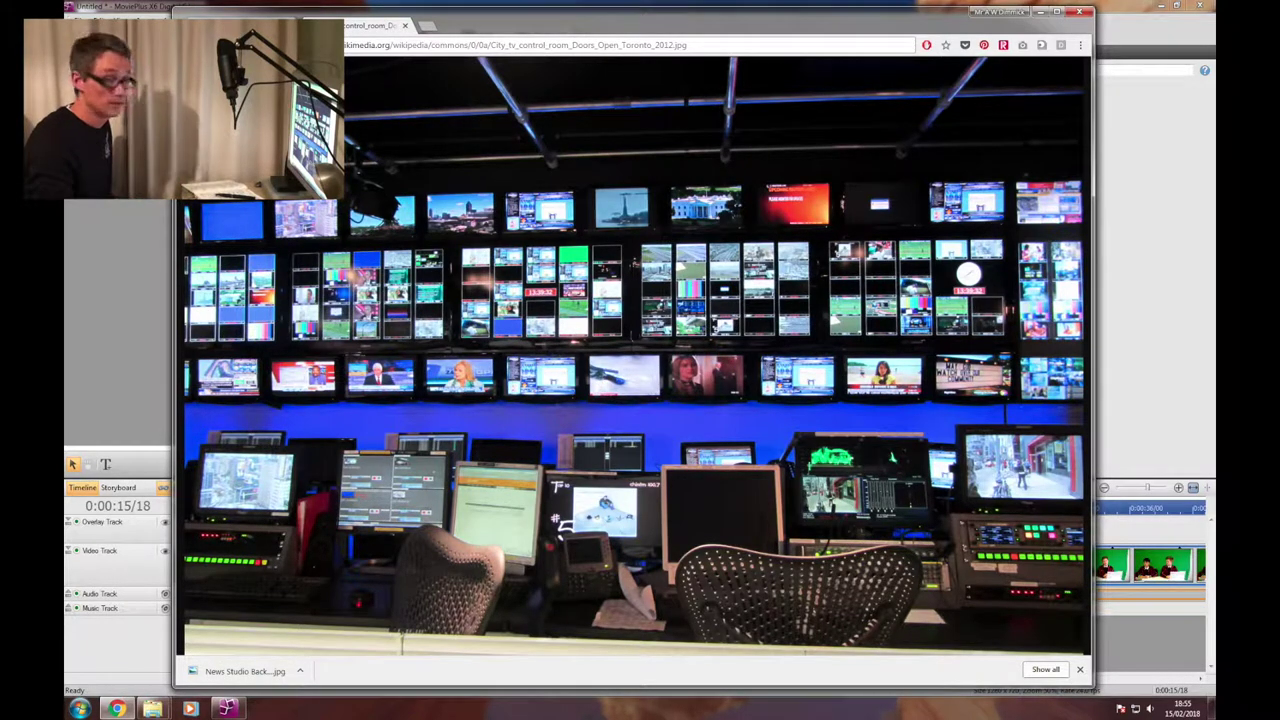
pyautogui.hotkey('alt', 'Tab')
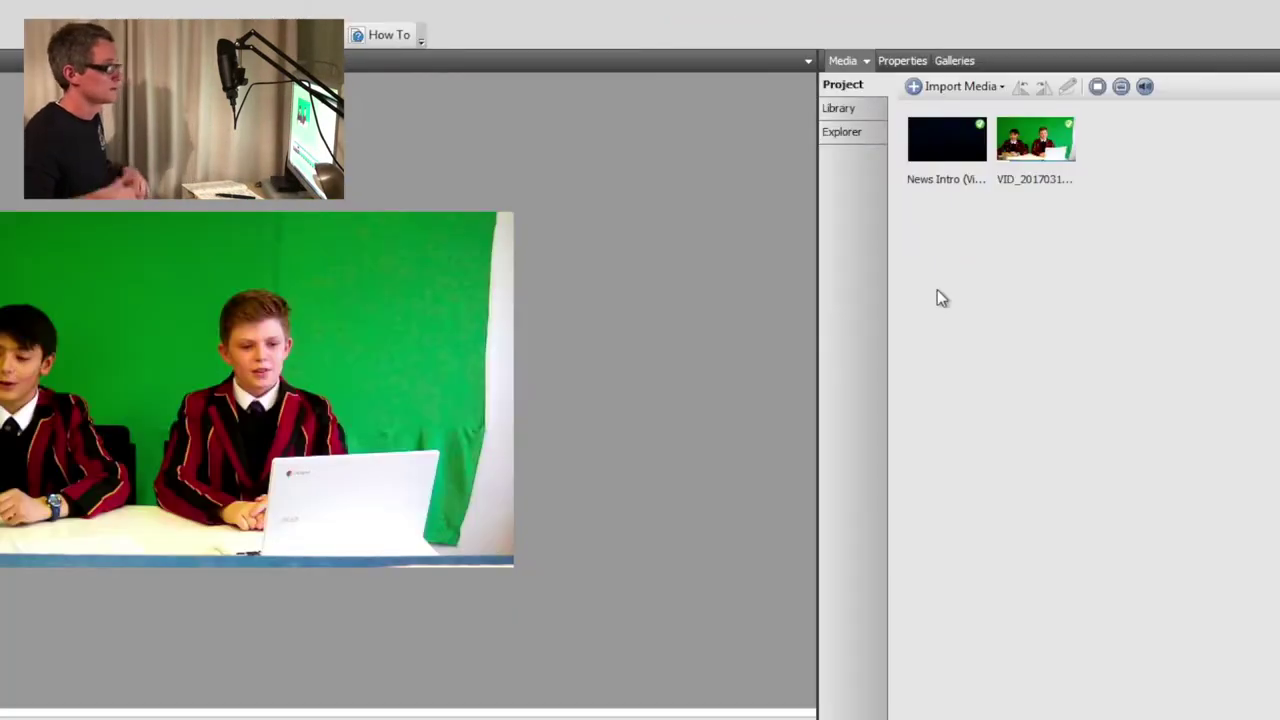
# - Import the News Studio Background image file through Import Media in the Media tab
pyautogui.click(960, 90)
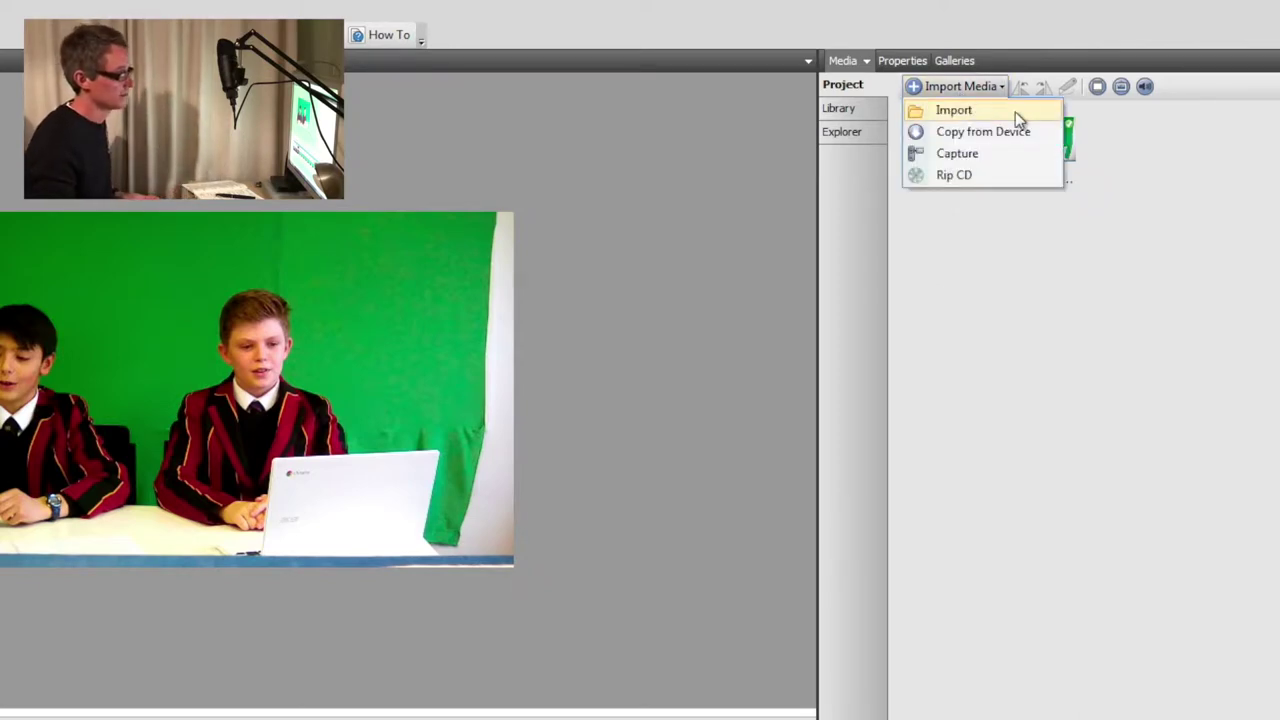
pyautogui.click(1015, 111)
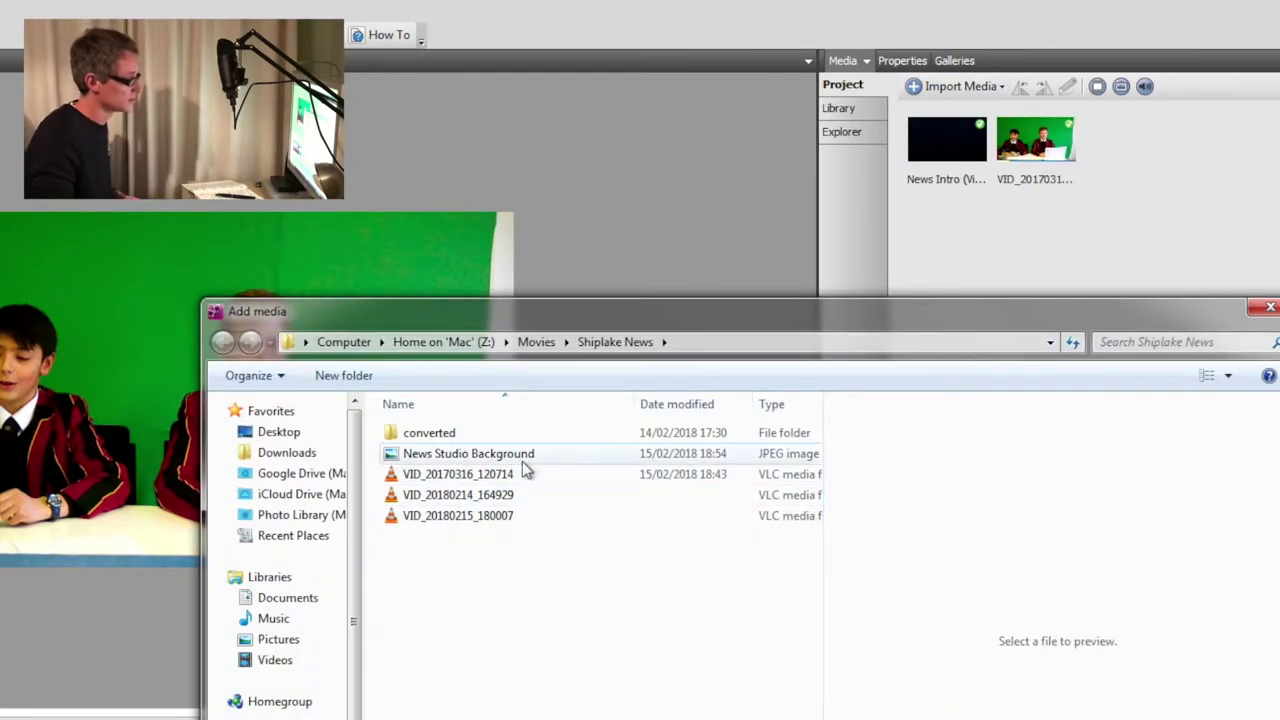
pyautogui.doubleClick(523, 457)
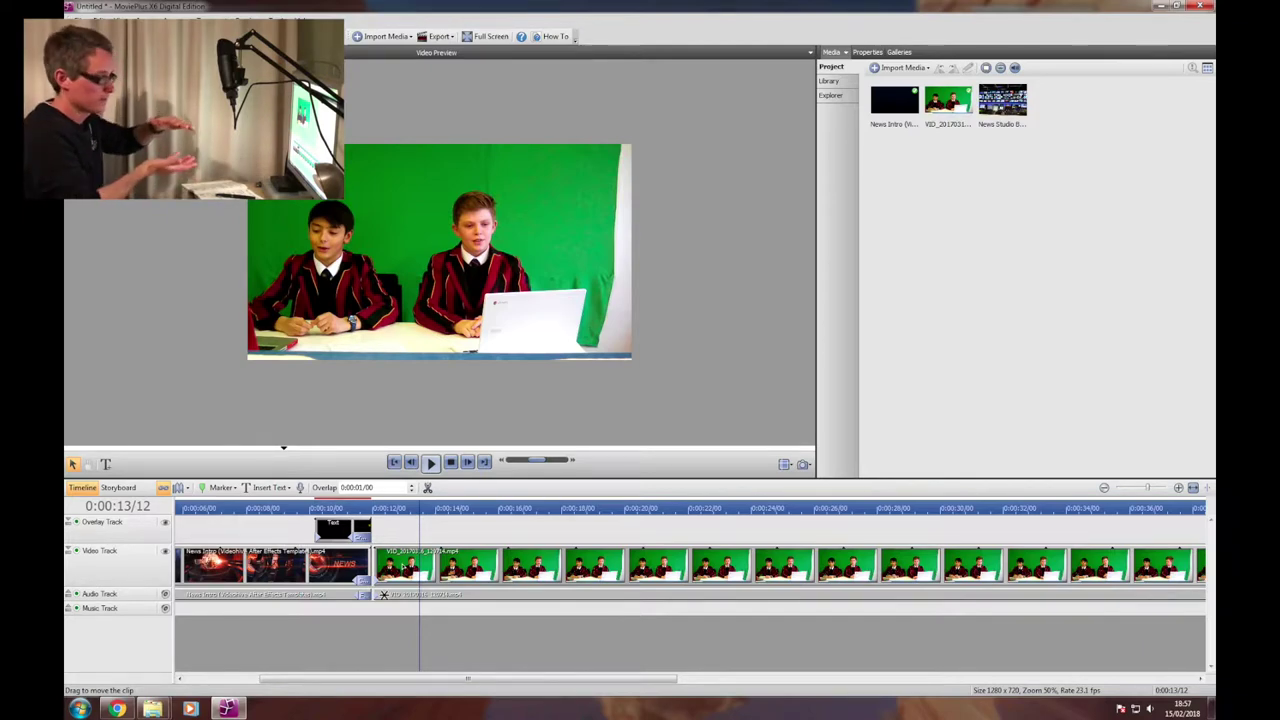
# - Insert a new video track and move the green-screen clip onto Video Track 1
pyautogui.click(141, 22)
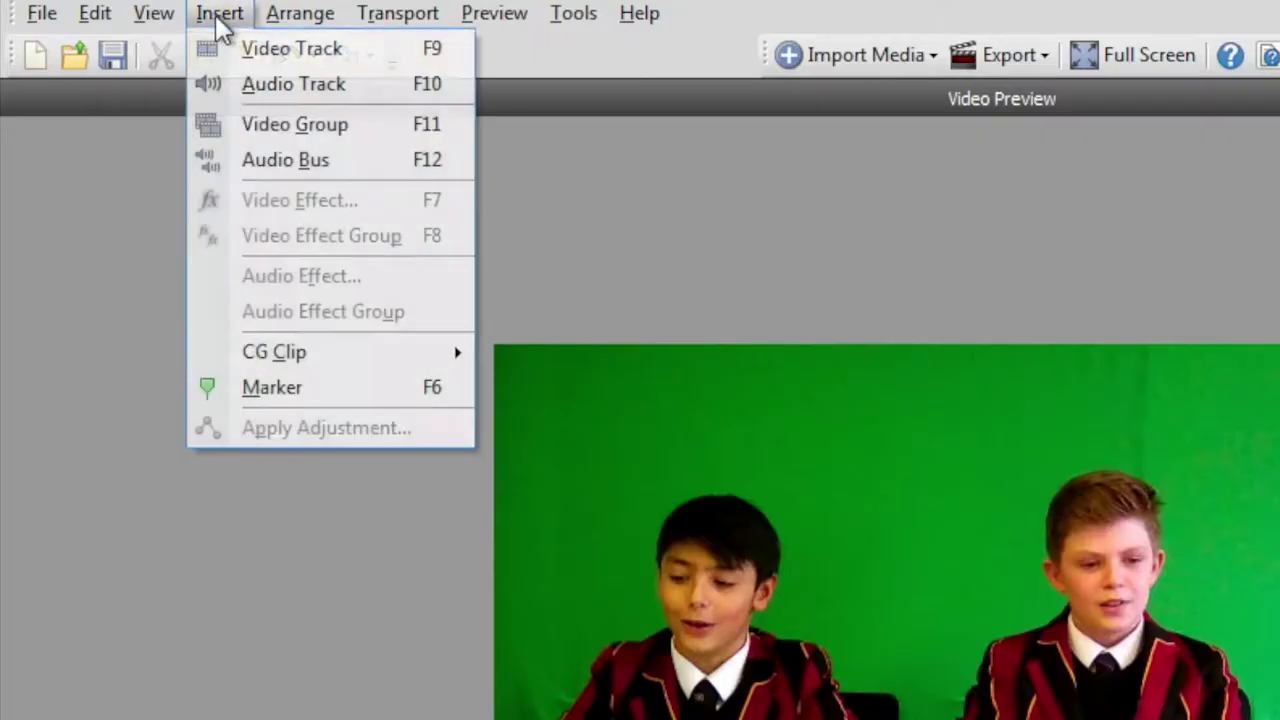
pyautogui.click(185, 34)
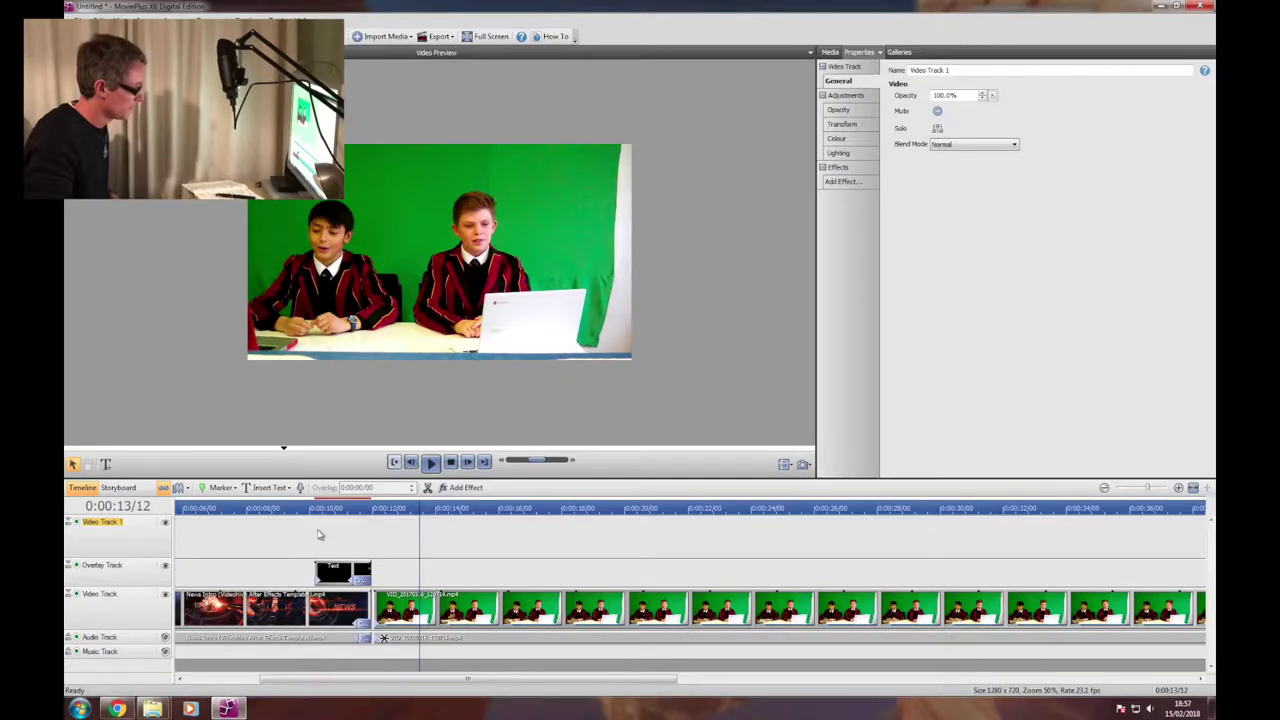
pyautogui.moveTo(437, 606); pyautogui.dragTo(441, 580)
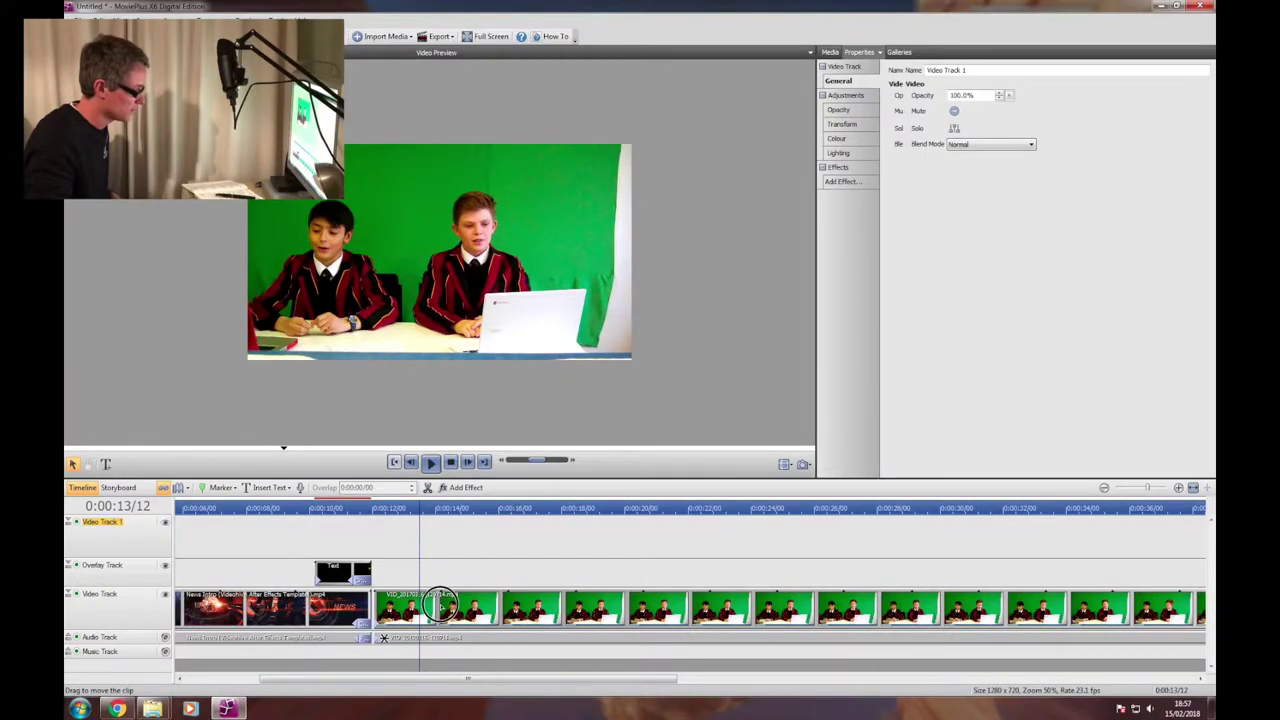
pyautogui.moveTo(839, 490); pyautogui.dragTo(833, 413)
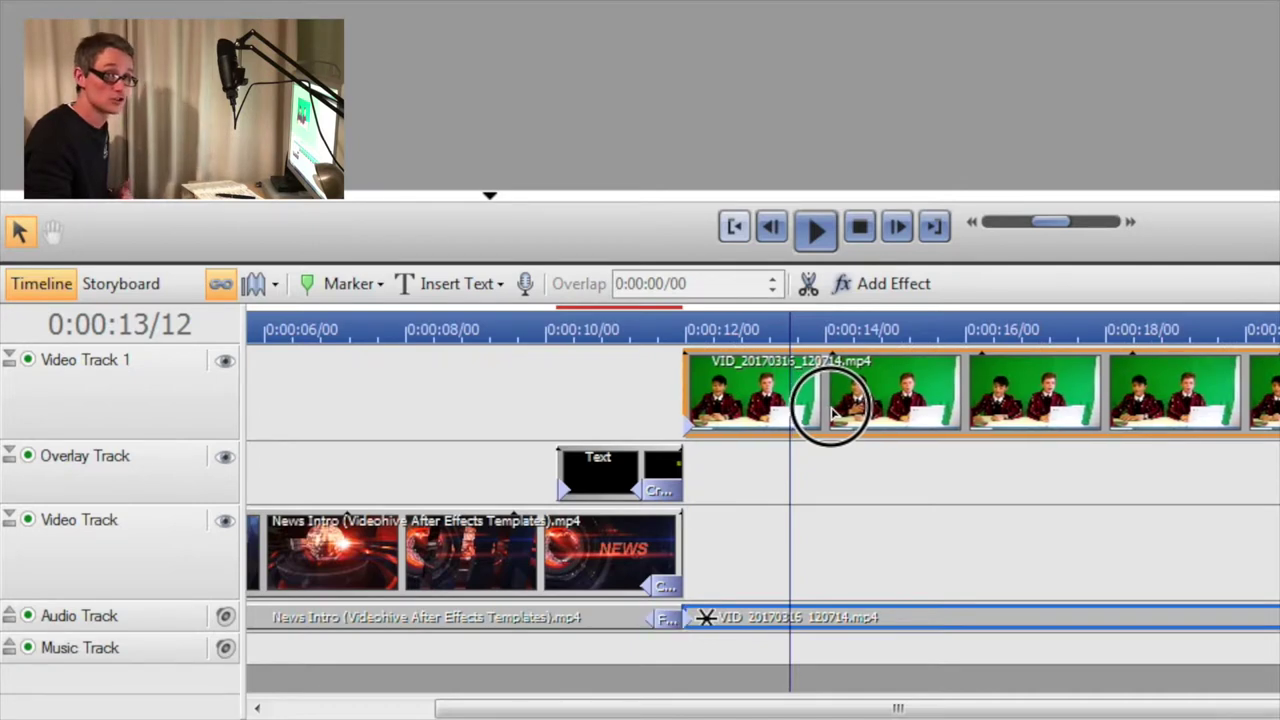
pyautogui.click(831, 410)
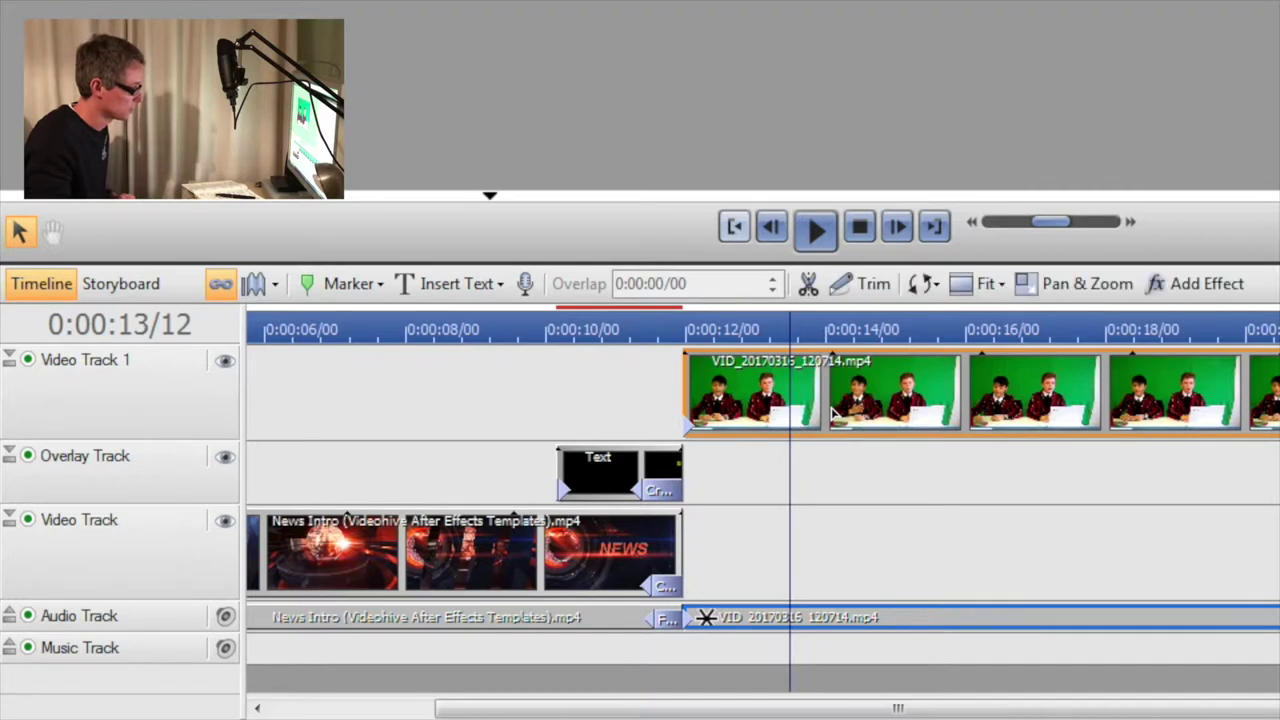
# - Rename Video Track 1 to 'Studio recording'
pyautogui.doubleClick(84, 362)
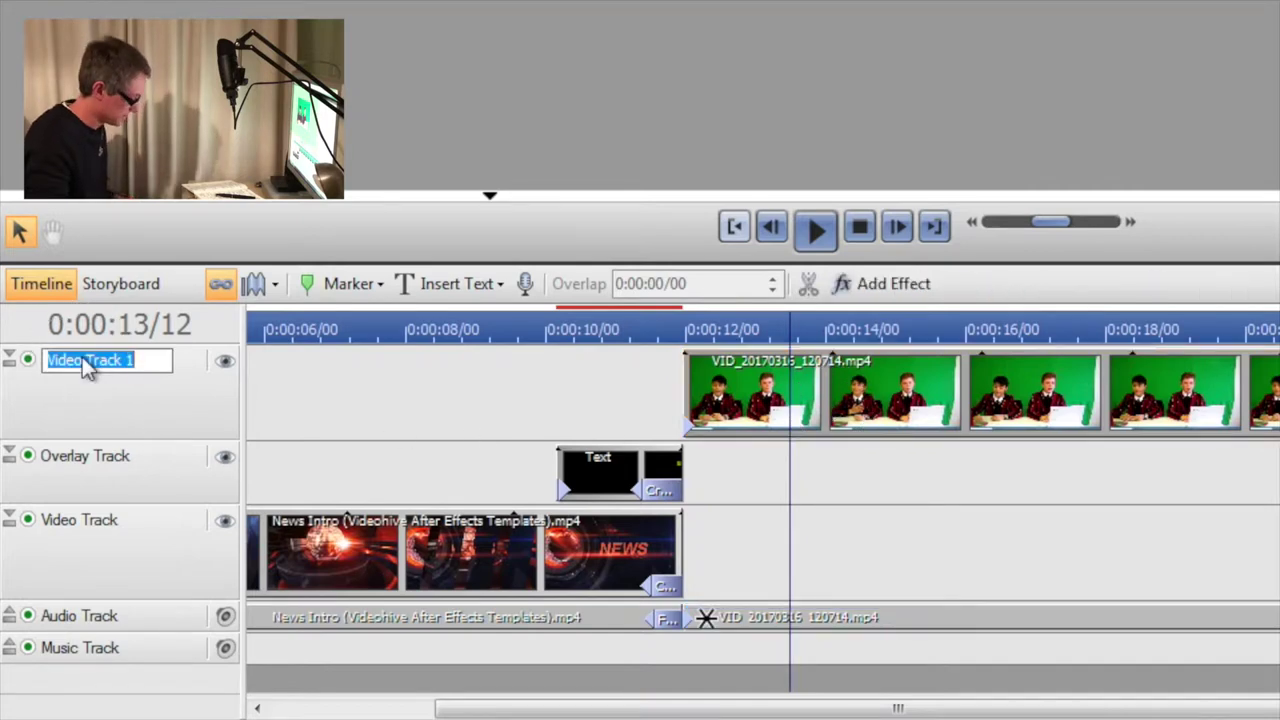
pyautogui.write('STudio')
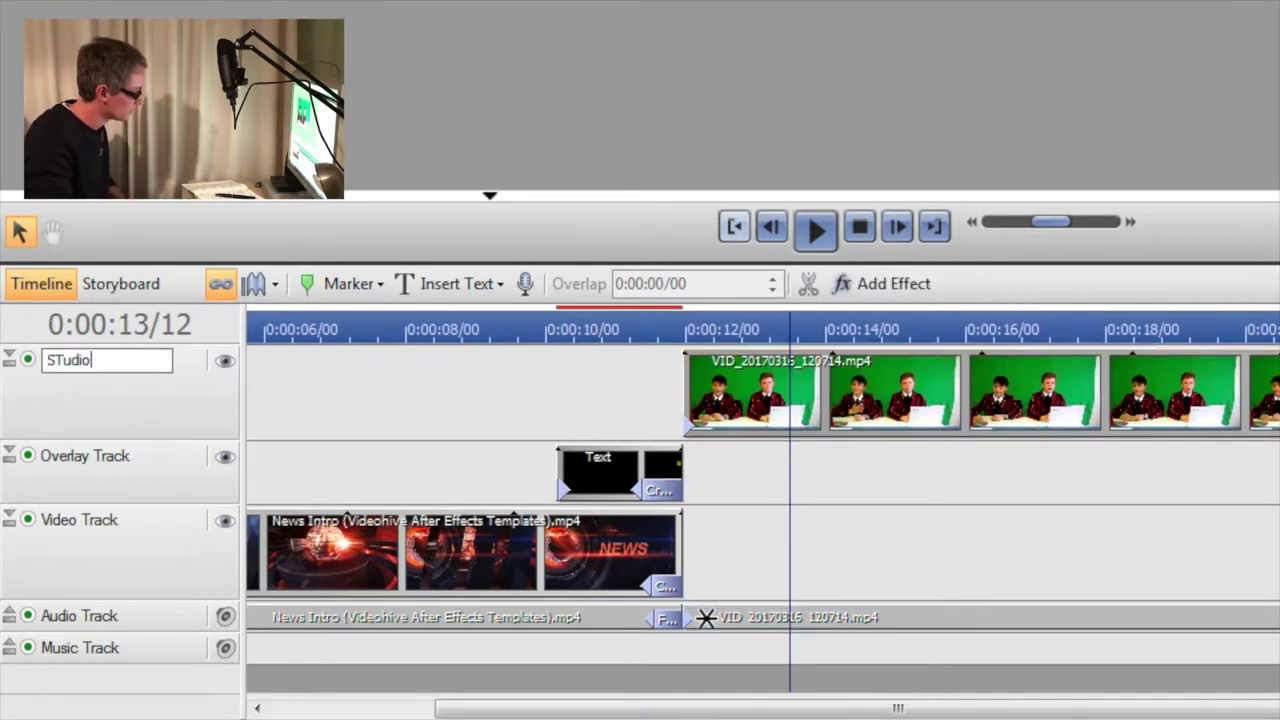
pyautogui.write('udio recording')
pyautogui.press('Return')
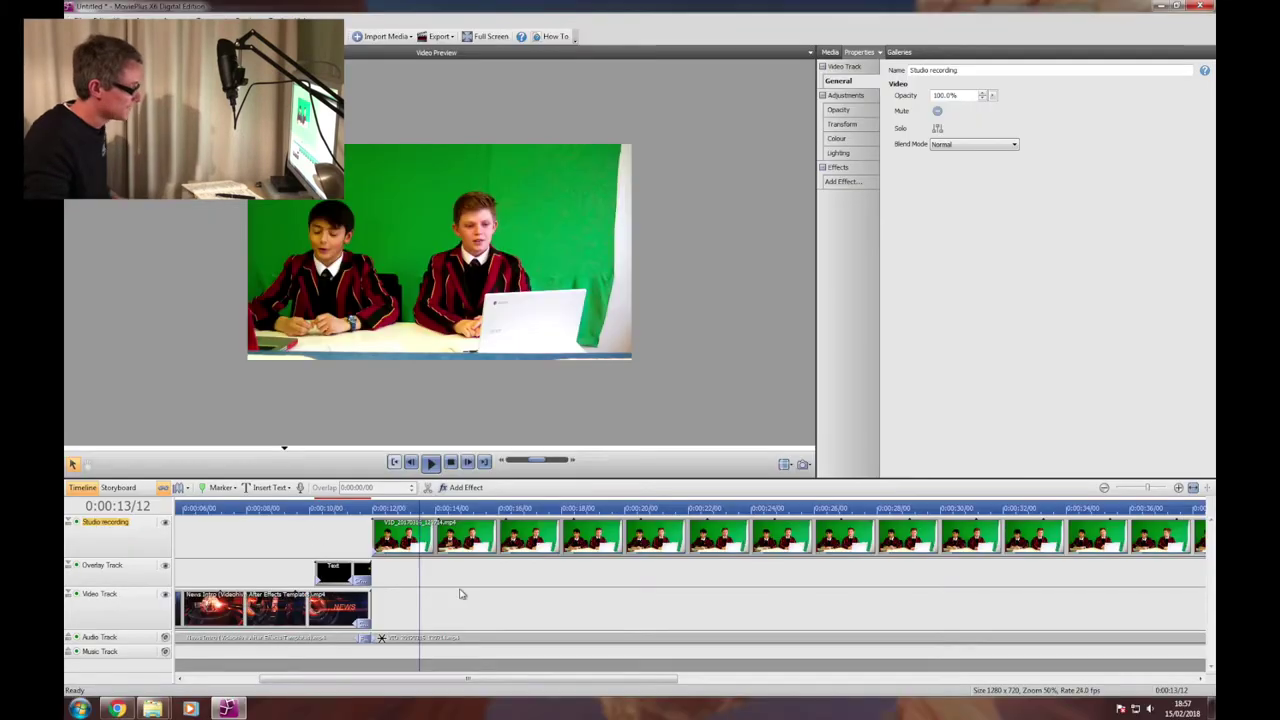
pyautogui.click(828, 53)
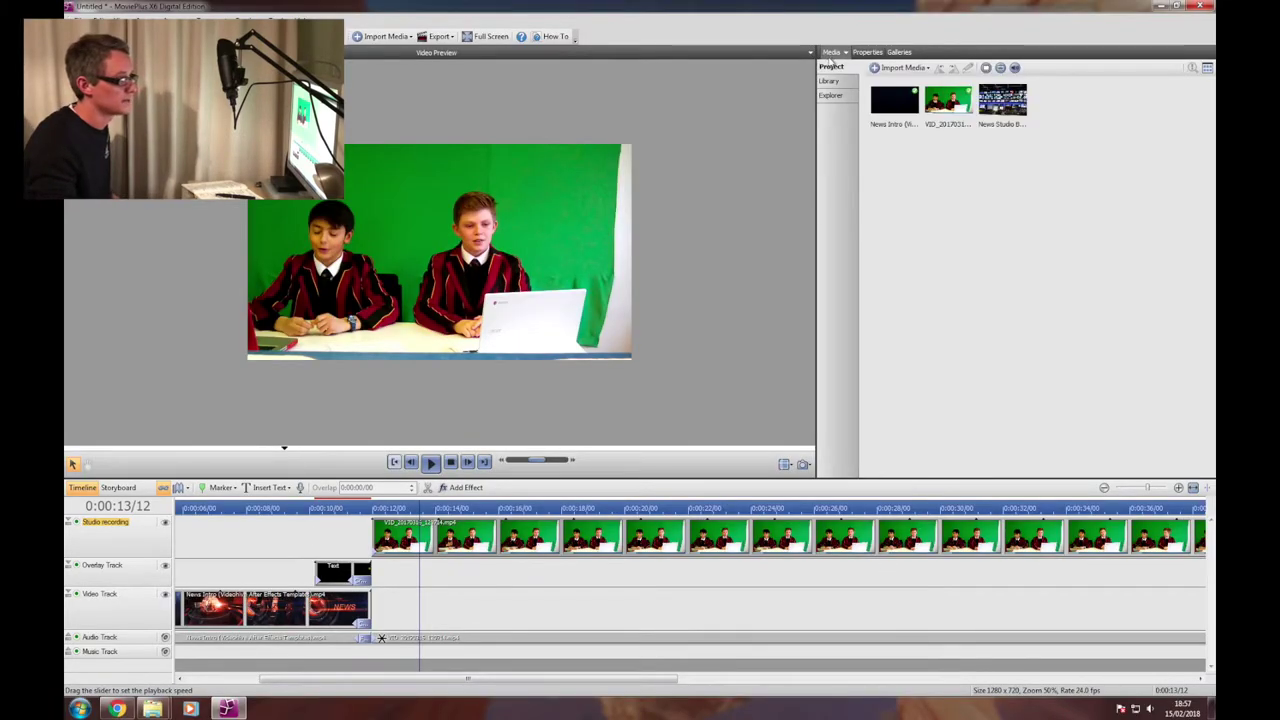
# - Place the News Studio Background image on the Video Track right after the intro clip
pyautogui.click(1016, 114)
pyautogui.moveTo(1006, 106); pyautogui.dragTo(376, 611)
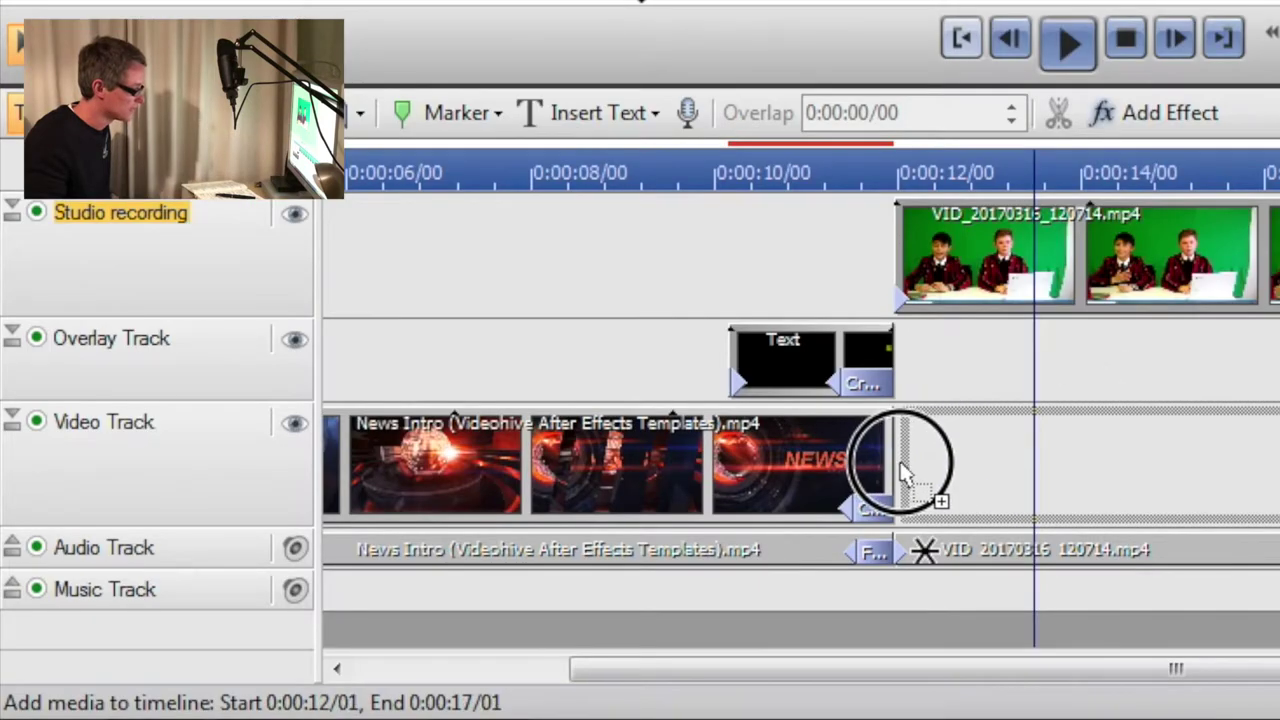
pyautogui.moveTo(903, 470); pyautogui.dragTo(897, 466)
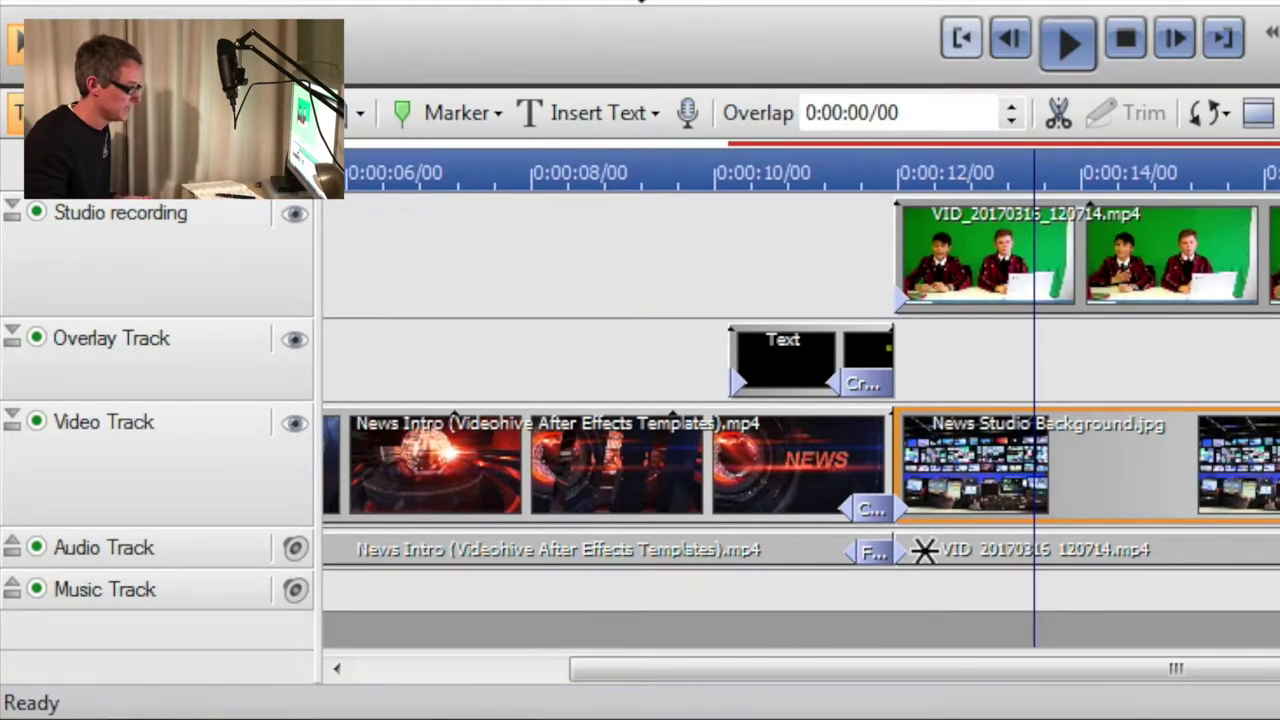
pyautogui.hscroll(10, 926, 668)
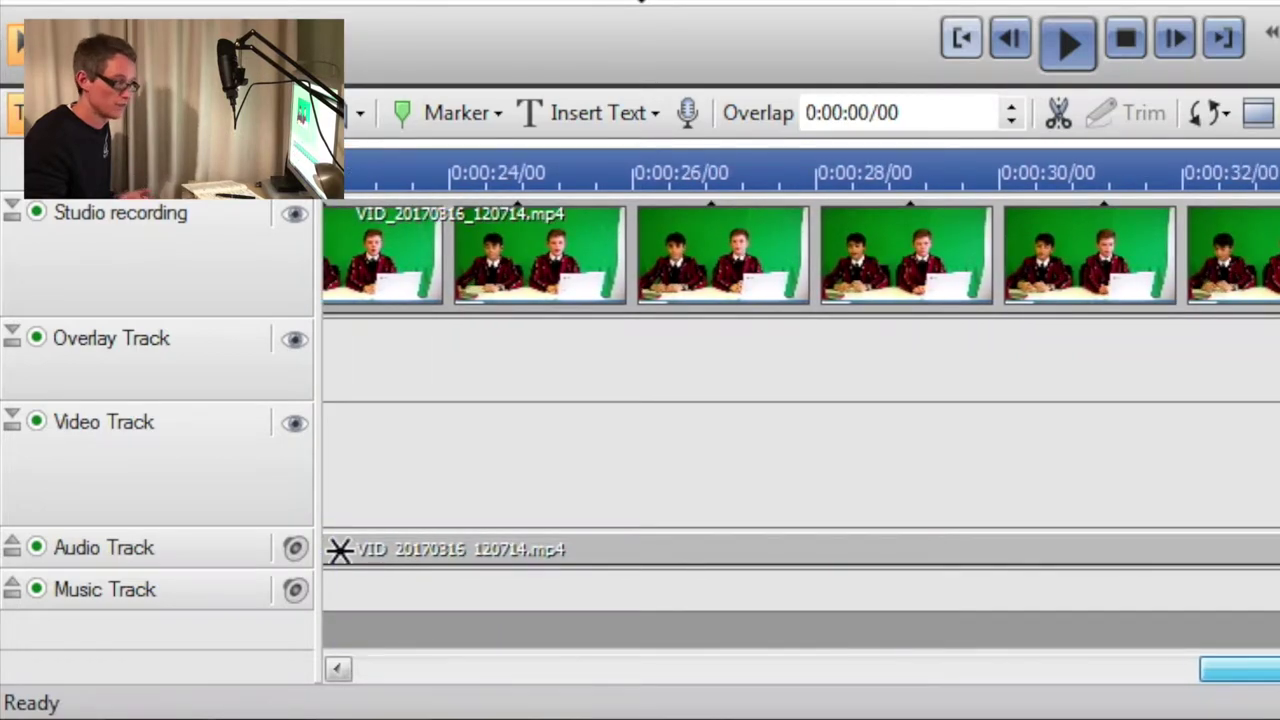
pyautogui.hscroll(-10, 1240, 668)
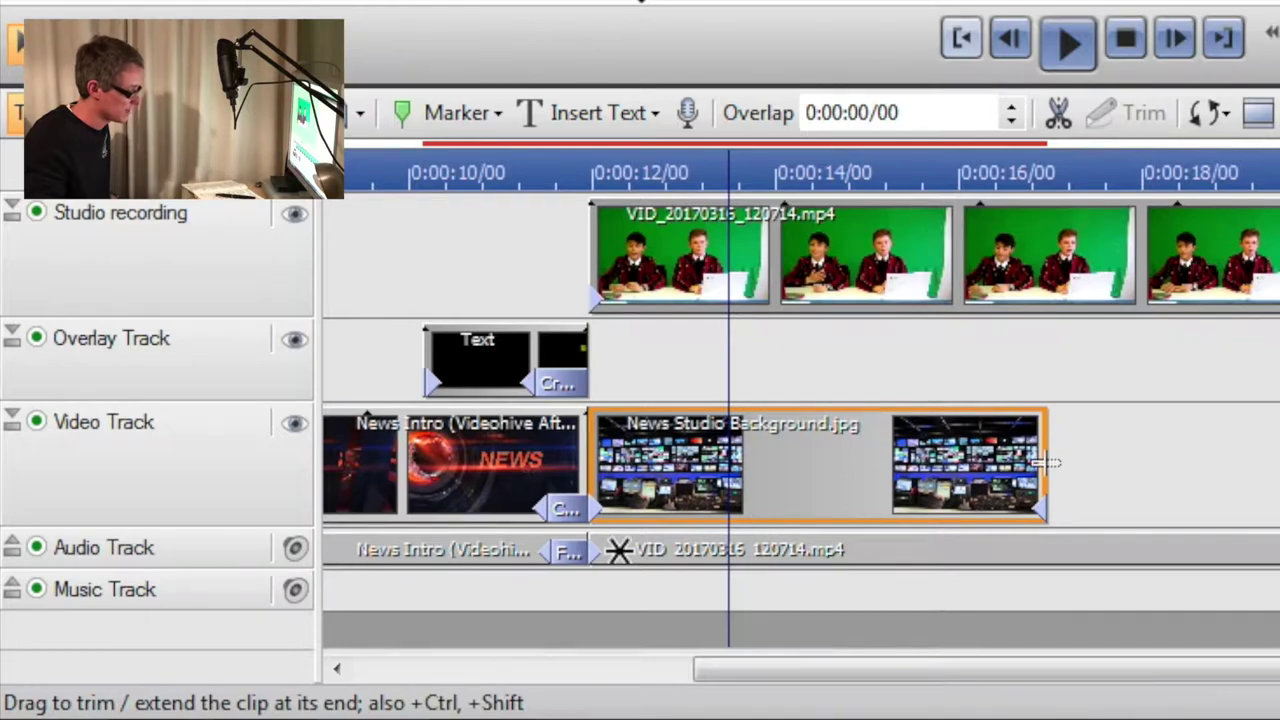
# - Lengthen the background image clip so it ends with the Studio recording clip
pyautogui.click(1051, 452)
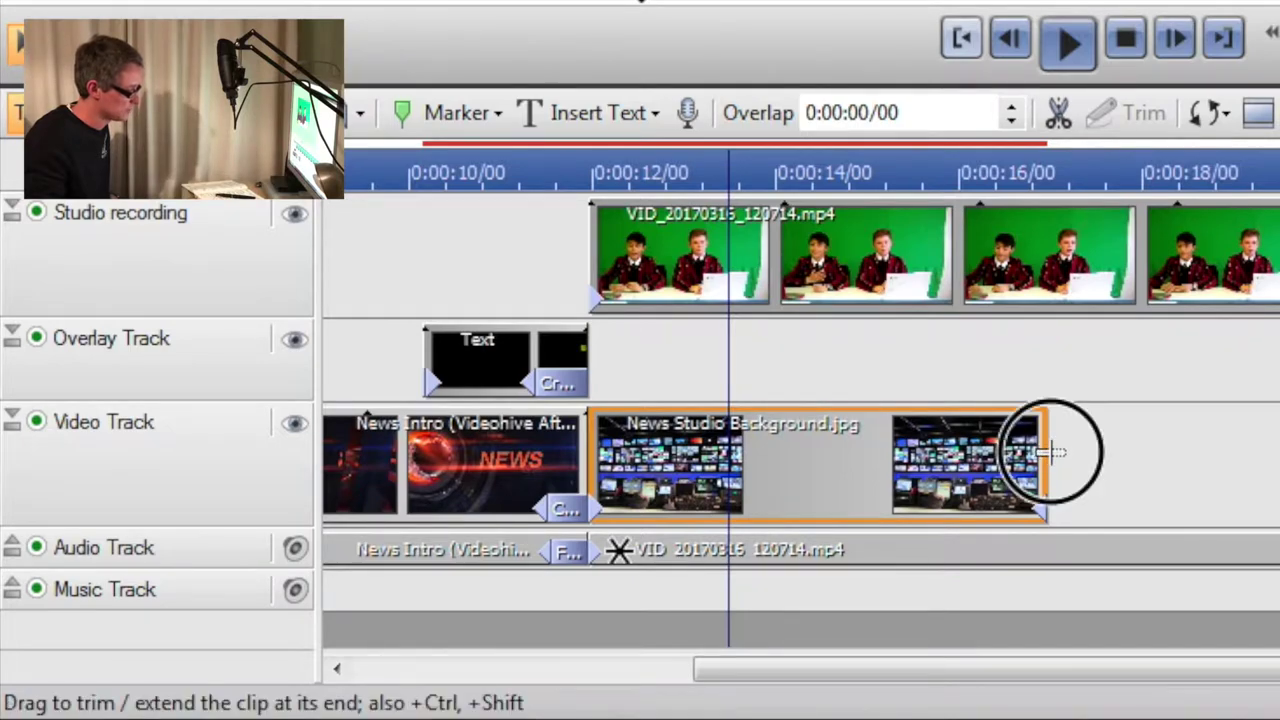
pyautogui.moveTo(1051, 452); pyautogui.dragTo(1279, 457)
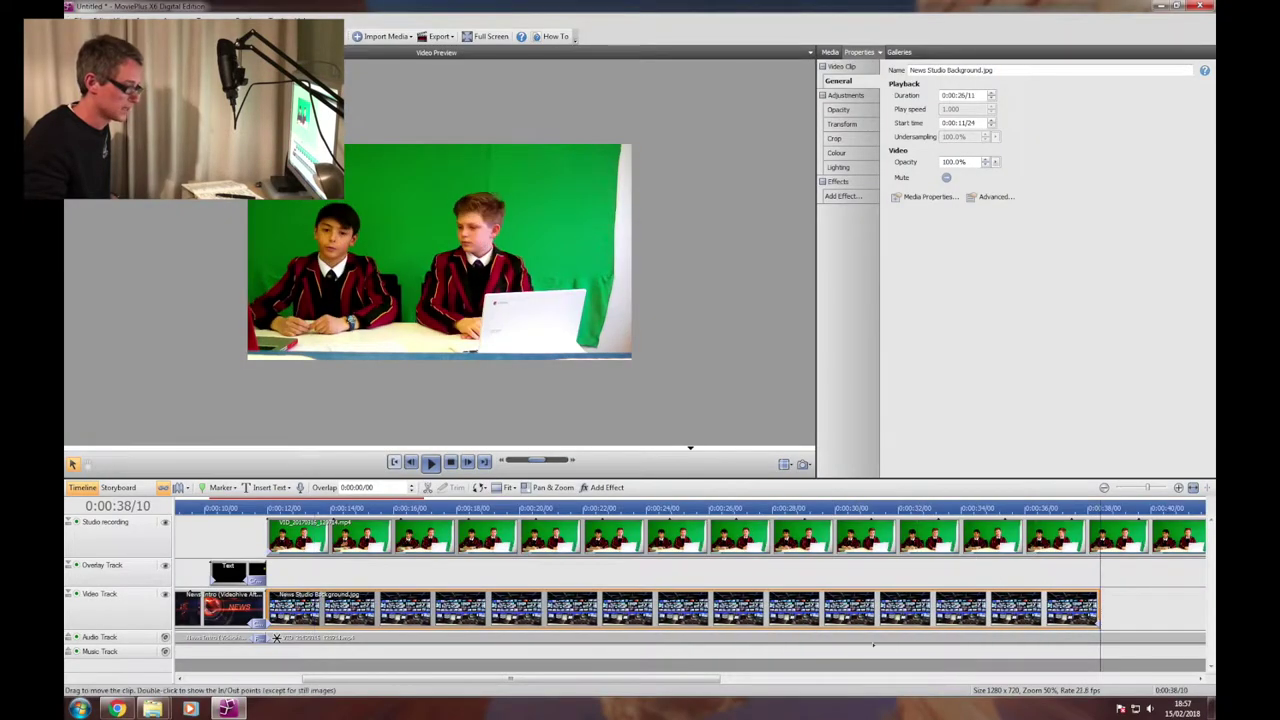
pyautogui.moveTo(699, 684); pyautogui.dragTo(877, 677)
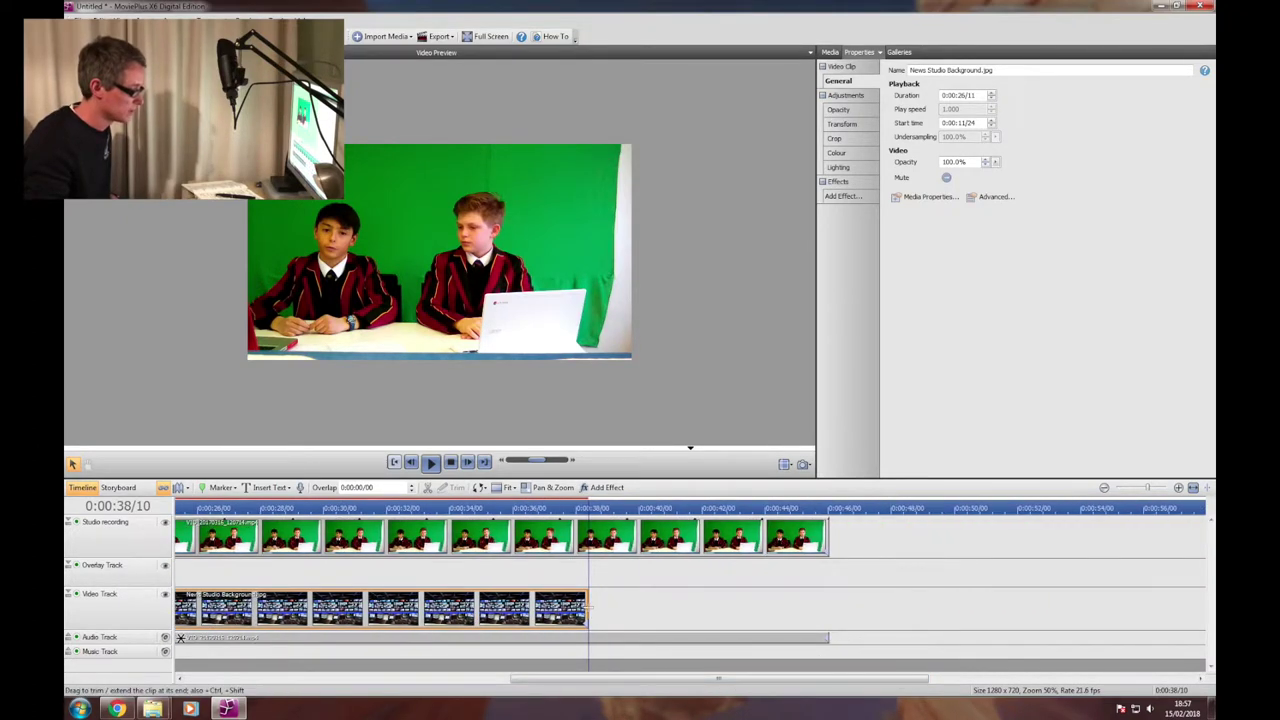
pyautogui.moveTo(588, 608); pyautogui.dragTo(828, 607)
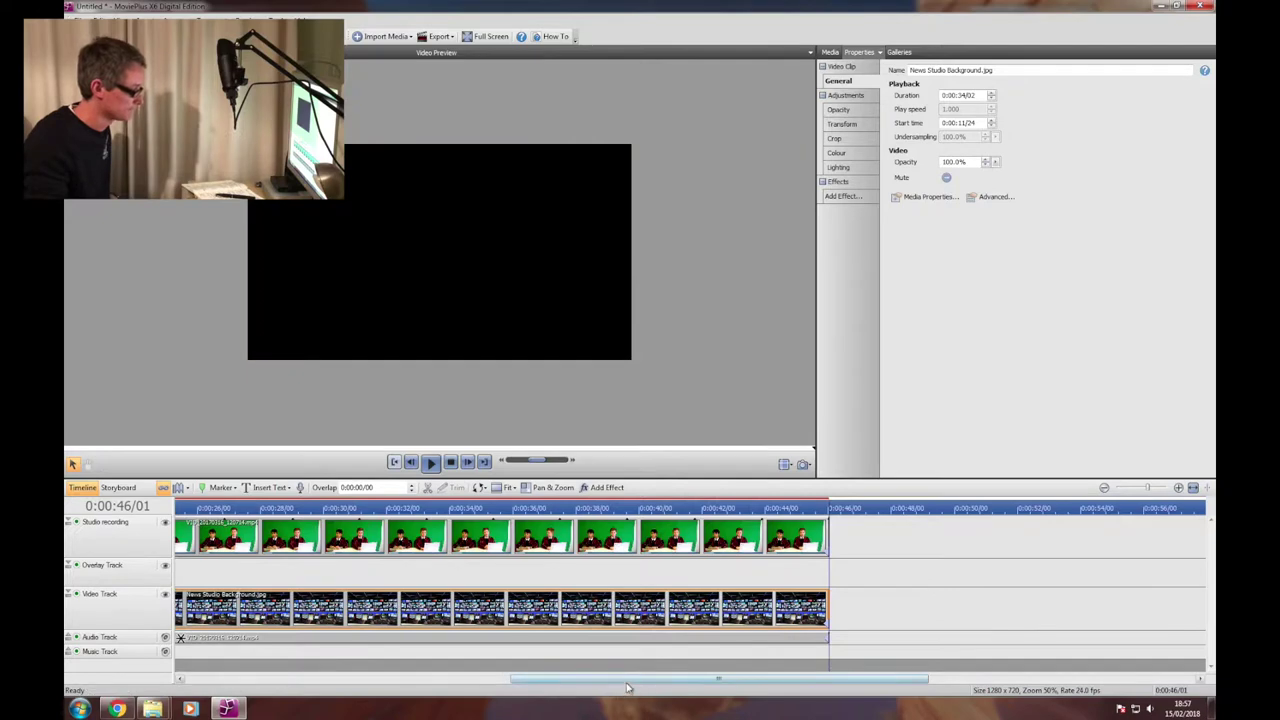
pyautogui.moveTo(627, 688); pyautogui.dragTo(349, 680)
# - Select the green-screen studio recording clip and apply a Chroma Key effect from Add Effect
pyautogui.click(518, 578)
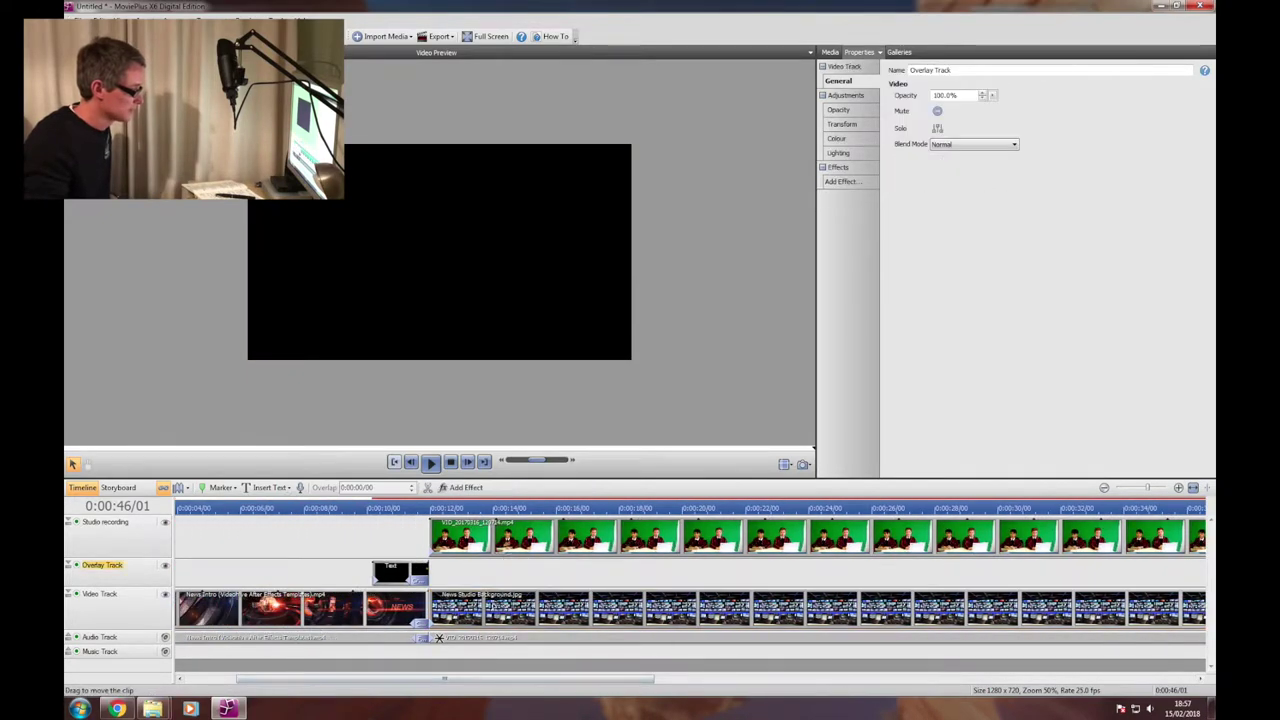
pyautogui.click(518, 606)
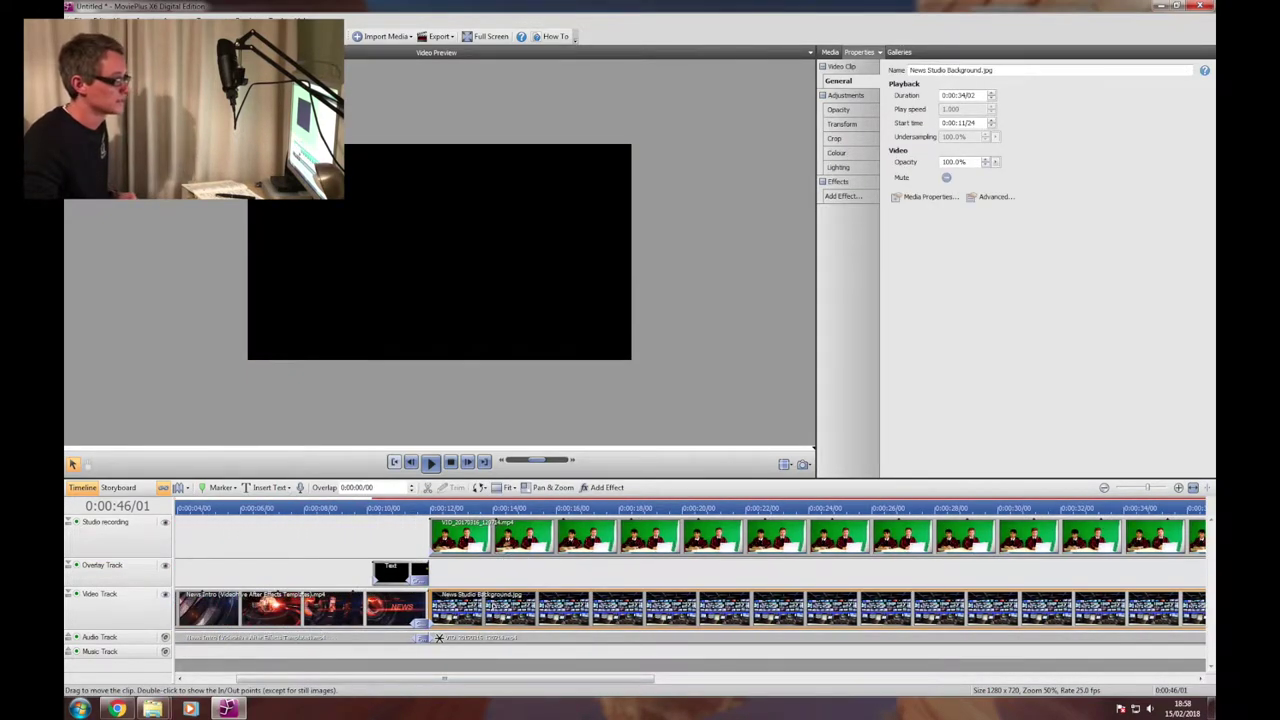
pyautogui.click(500, 540)
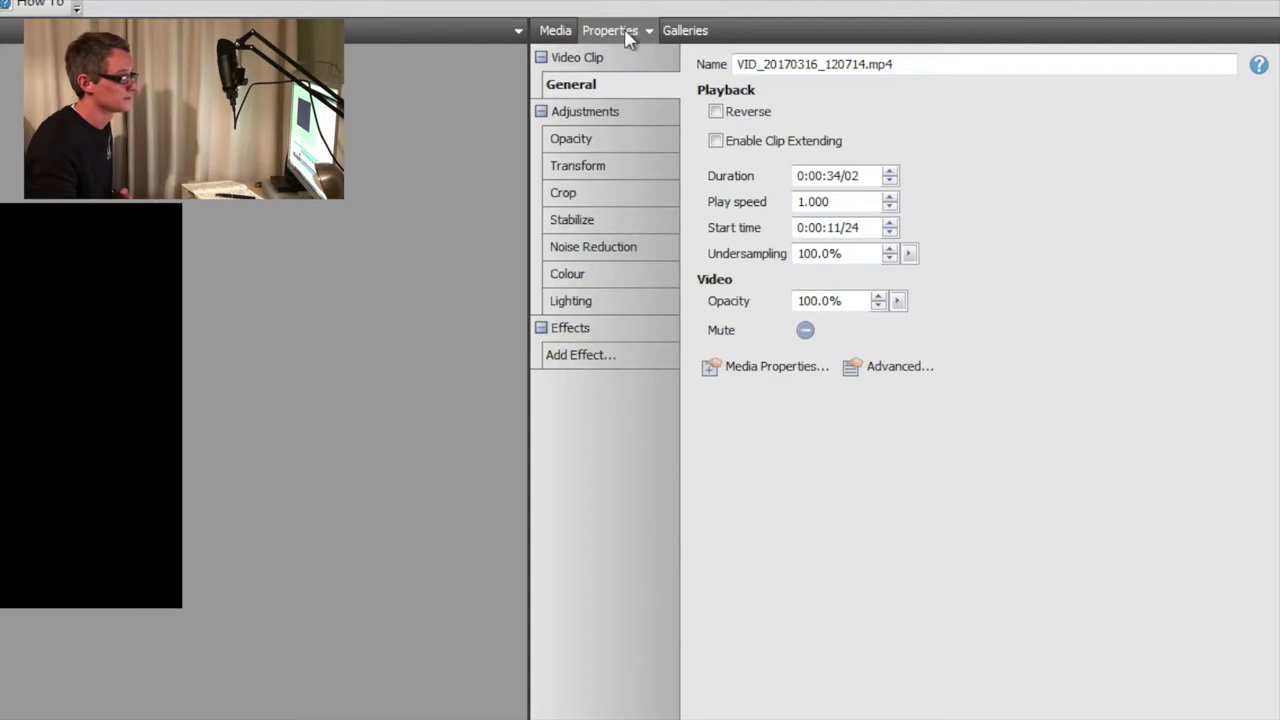
pyautogui.click(578, 360)
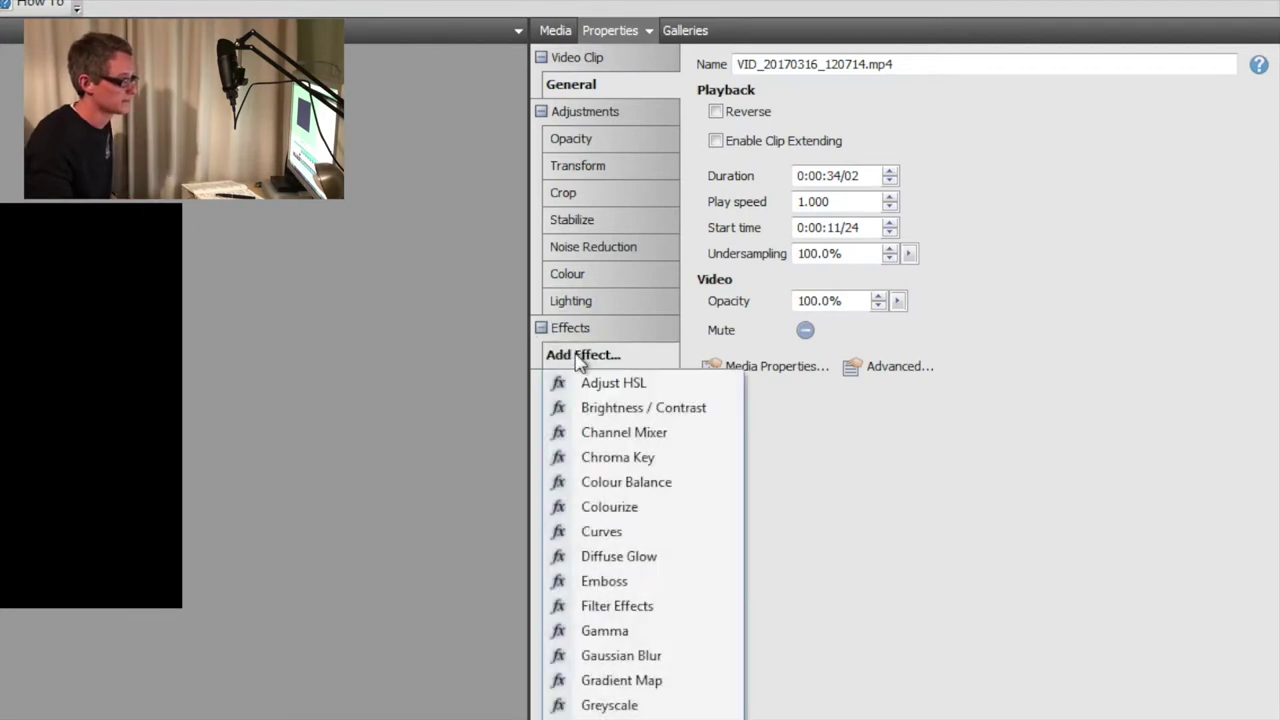
pyautogui.click(703, 471)
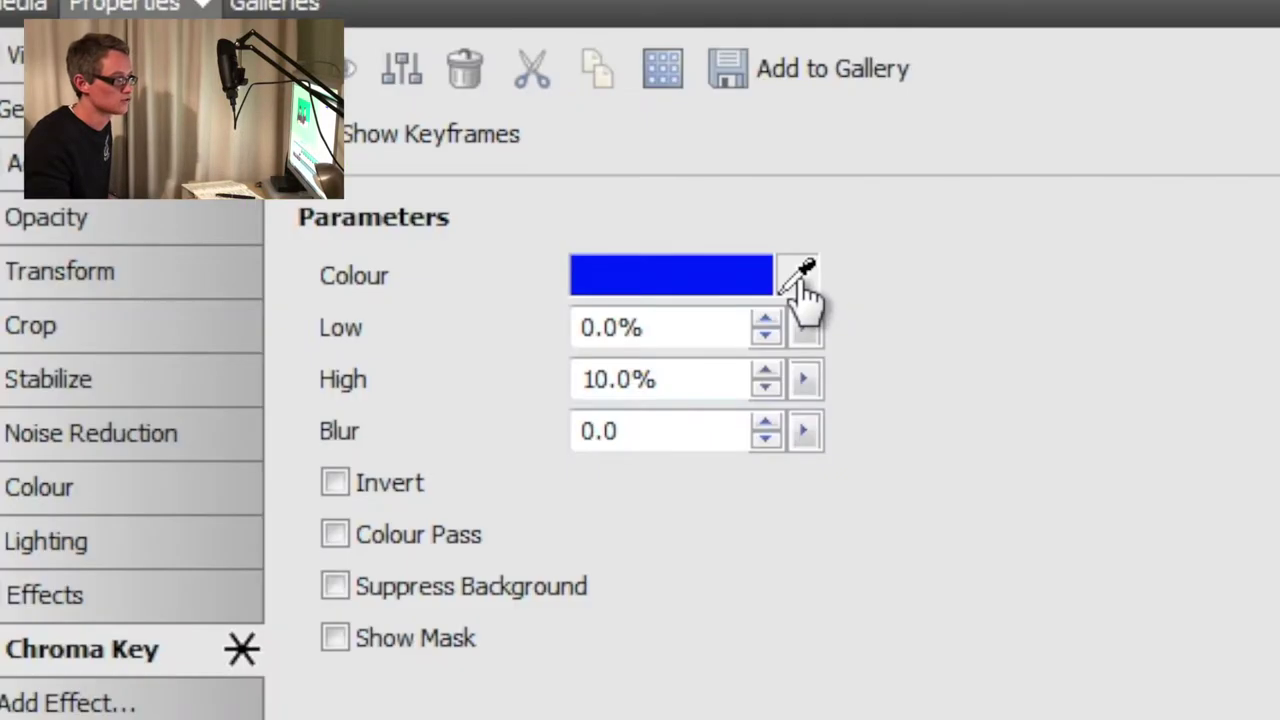
# - Sample the green backdrop in the Video Preview with the Chroma Key eyedropper as the key colour
pyautogui.moveTo(1040, 128); pyautogui.dragTo(424, 194)
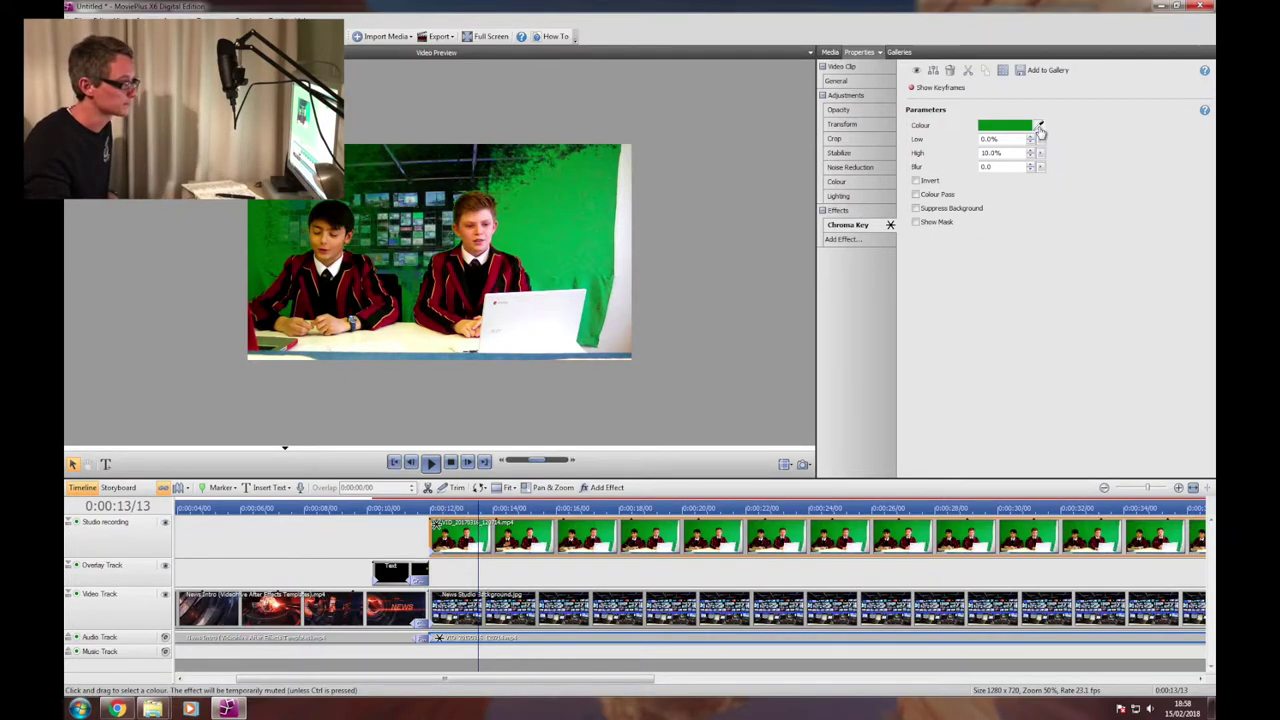
pyautogui.moveTo(1039, 128); pyautogui.dragTo(504, 180)
pyautogui.moveTo(1039, 128); pyautogui.dragTo(534, 232)
pyautogui.moveTo(1039, 123); pyautogui.dragTo(423, 215)
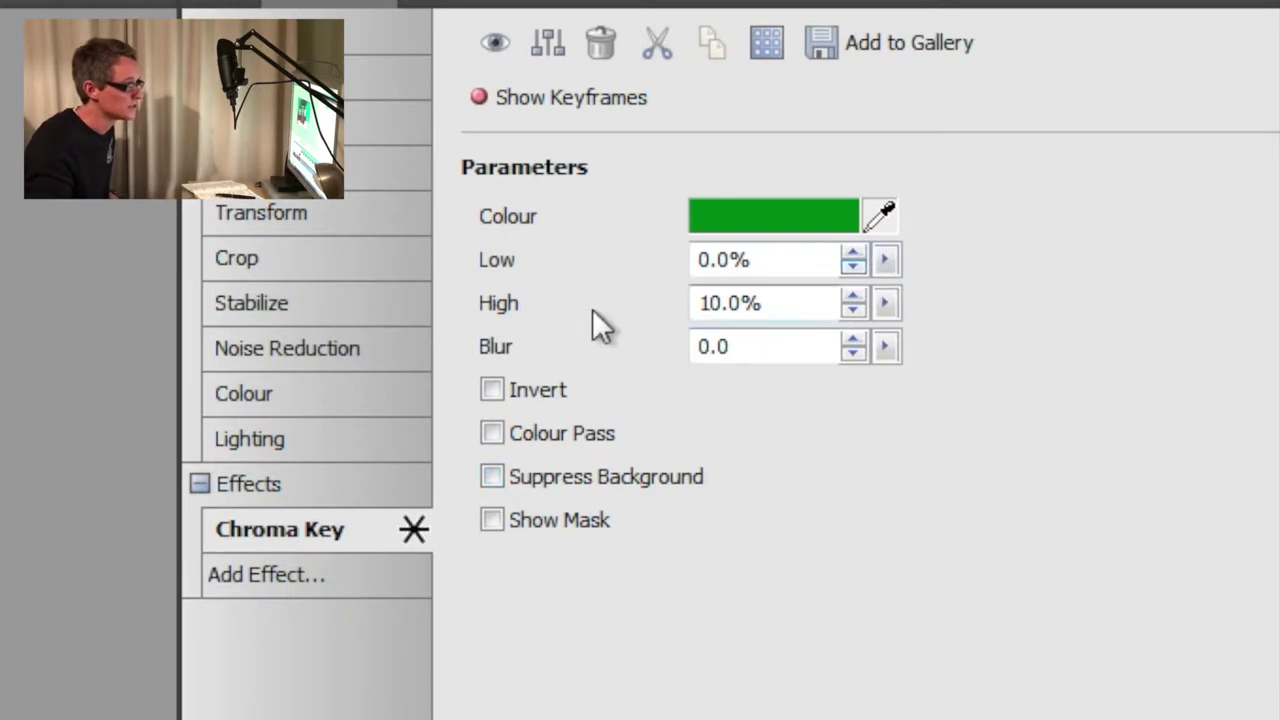
pyautogui.click(786, 346)
# - Raise the Chroma Key Low threshold step by step from 4.0% and 14.0% toward 30.0%
pyautogui.click(792, 310)
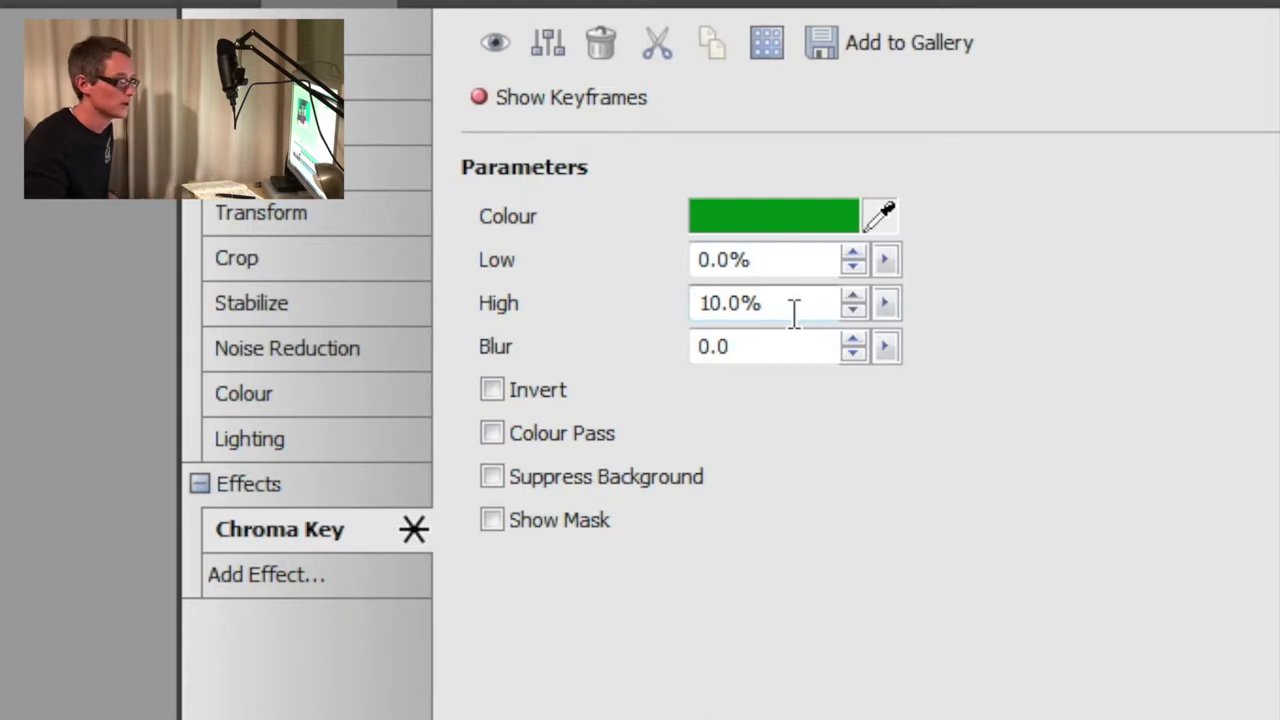
pyautogui.click(887, 263)
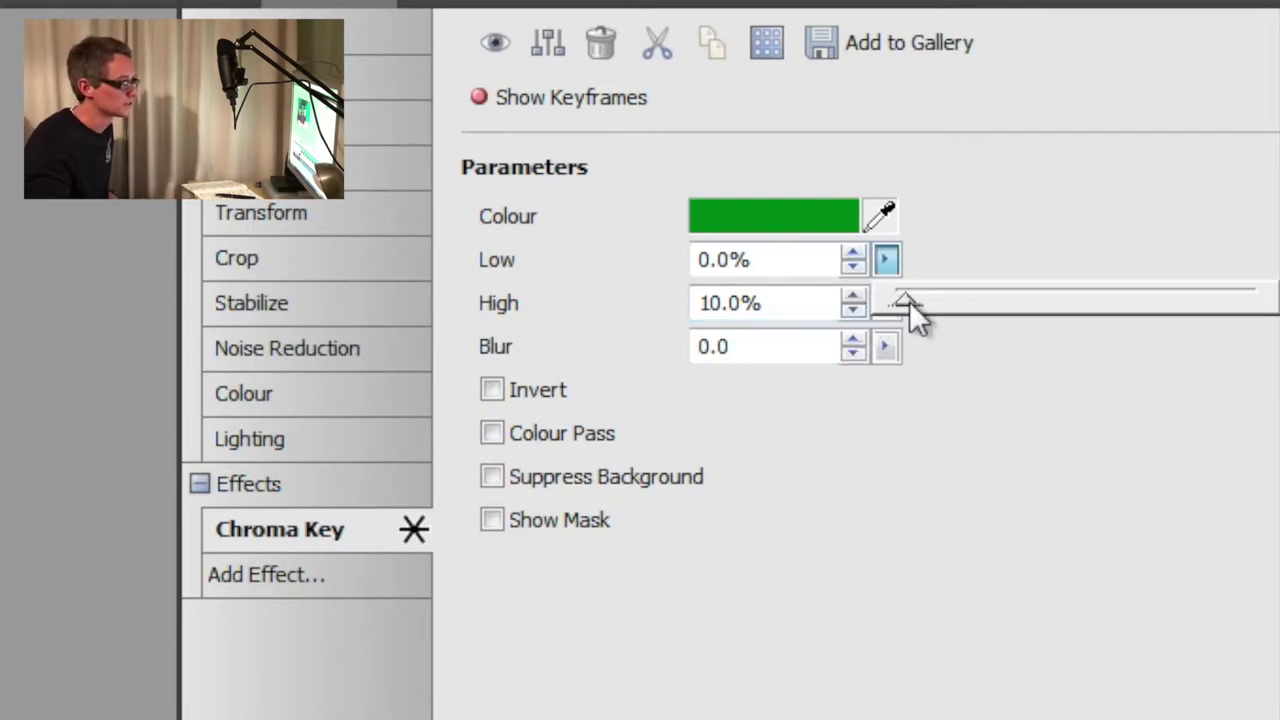
pyautogui.moveTo(909, 301); pyautogui.dragTo(924, 303)
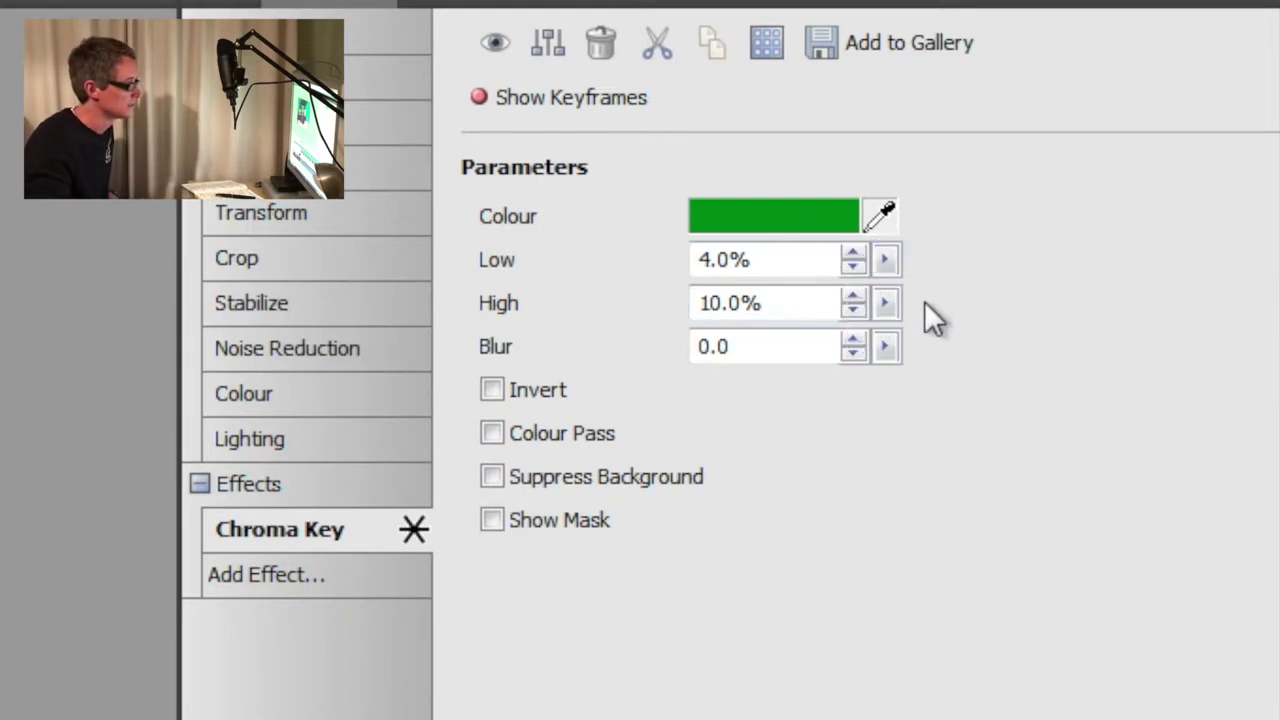
pyautogui.click(886, 262)
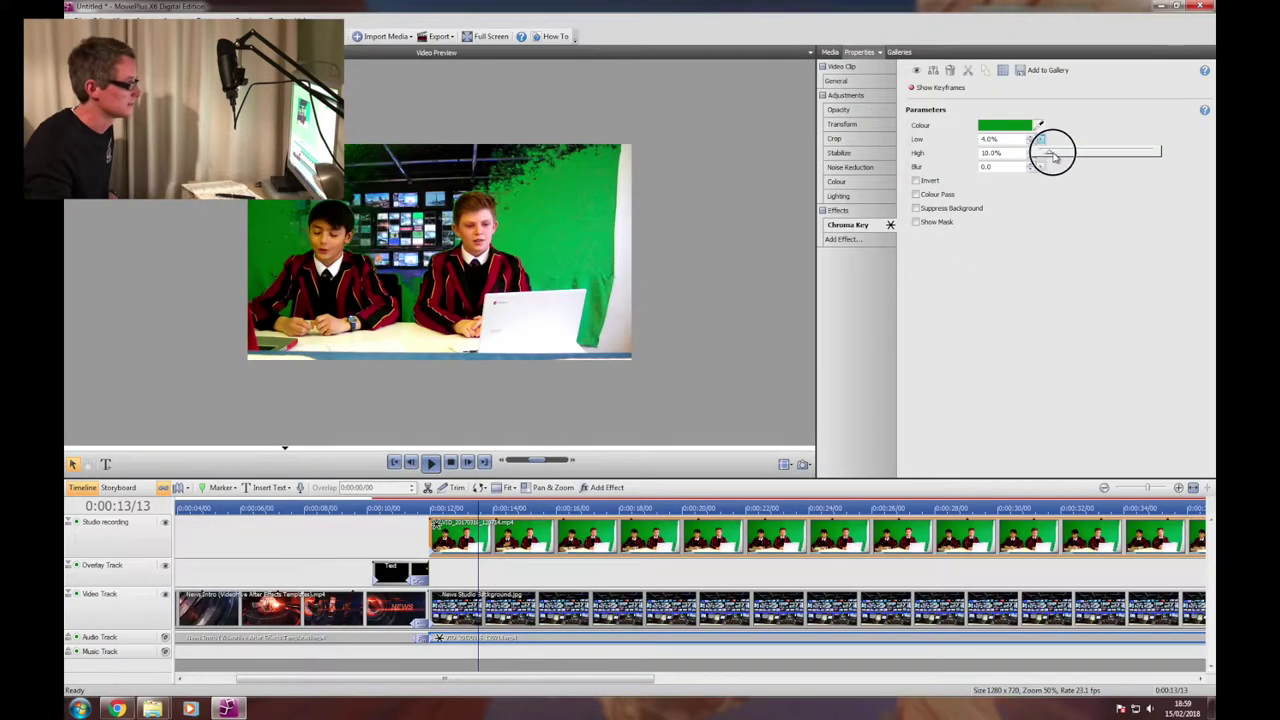
pyautogui.moveTo(1052, 155)
pyautogui.mouseDown()
pyautogui.moveTo(1087, 153)
pyautogui.moveTo(1074, 154)
pyautogui.mouseUp()
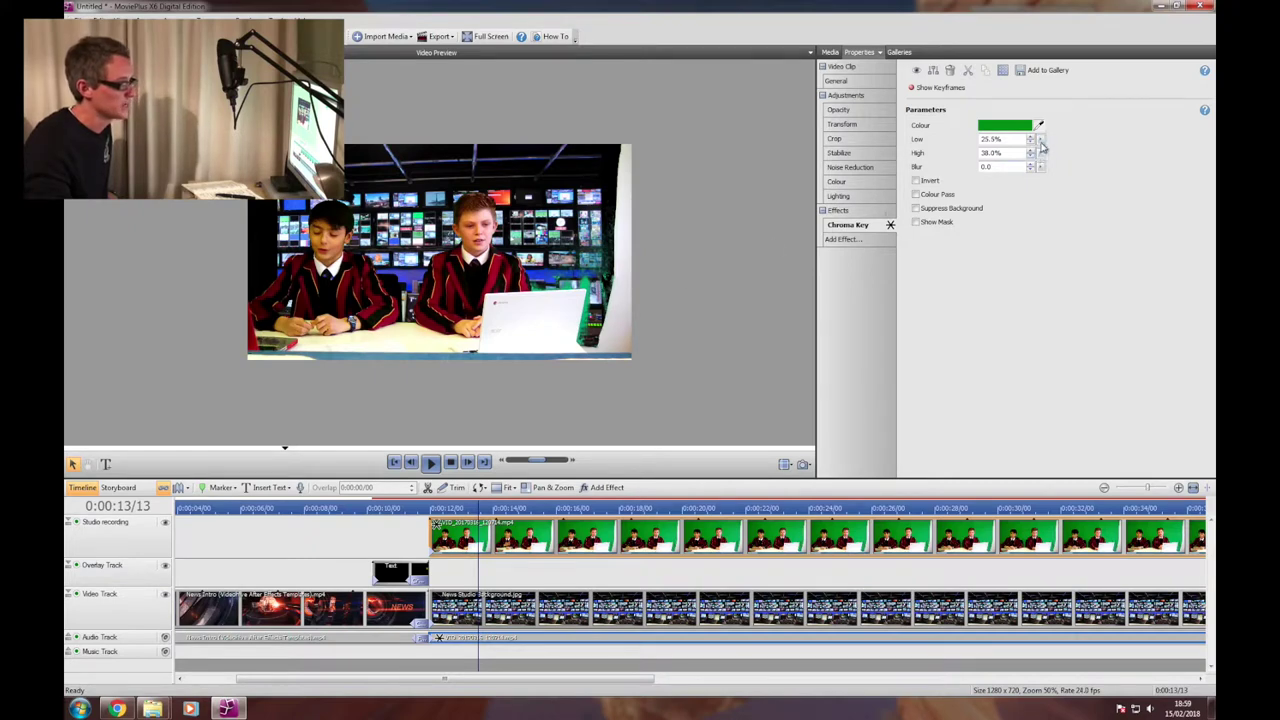
# - Set the High threshold to 38.5%, enable Suppress Background, and set Blur to 2.5
pyautogui.click(1040, 154)
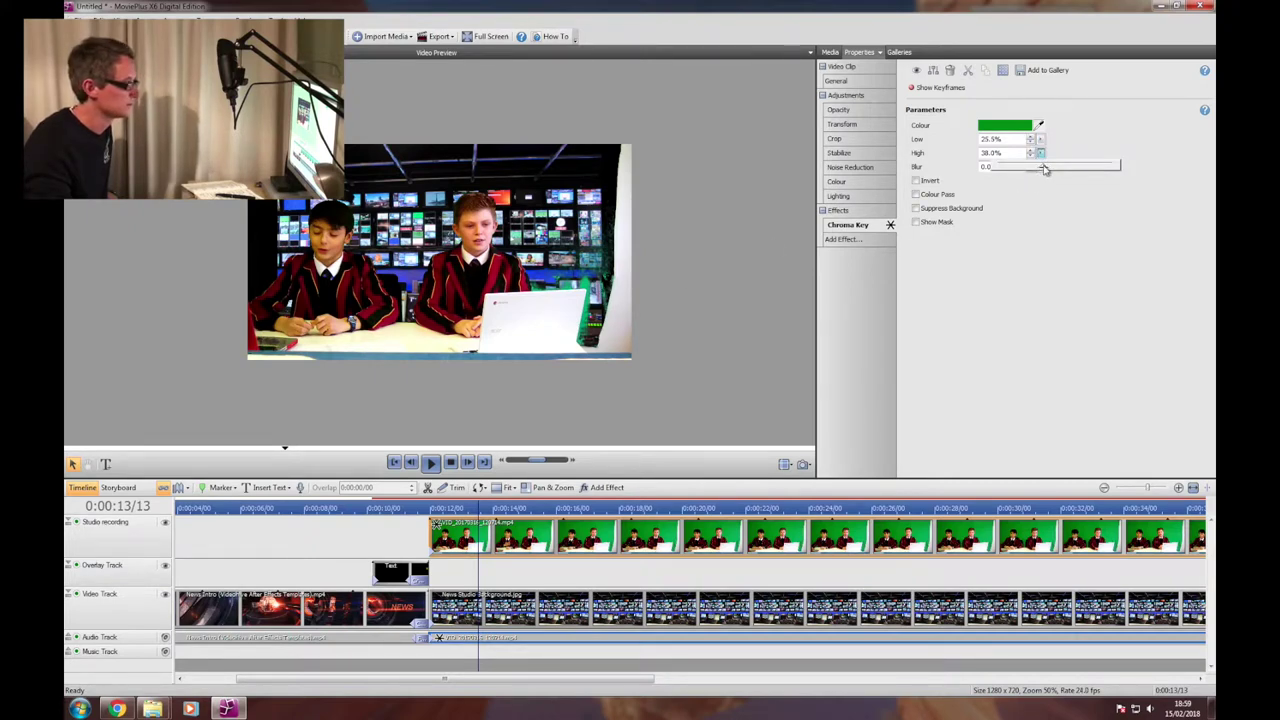
pyautogui.moveTo(1044, 169)
pyautogui.mouseDown()
pyautogui.moveTo(1086, 166)
pyautogui.moveTo(1022, 170)
pyautogui.mouseUp()
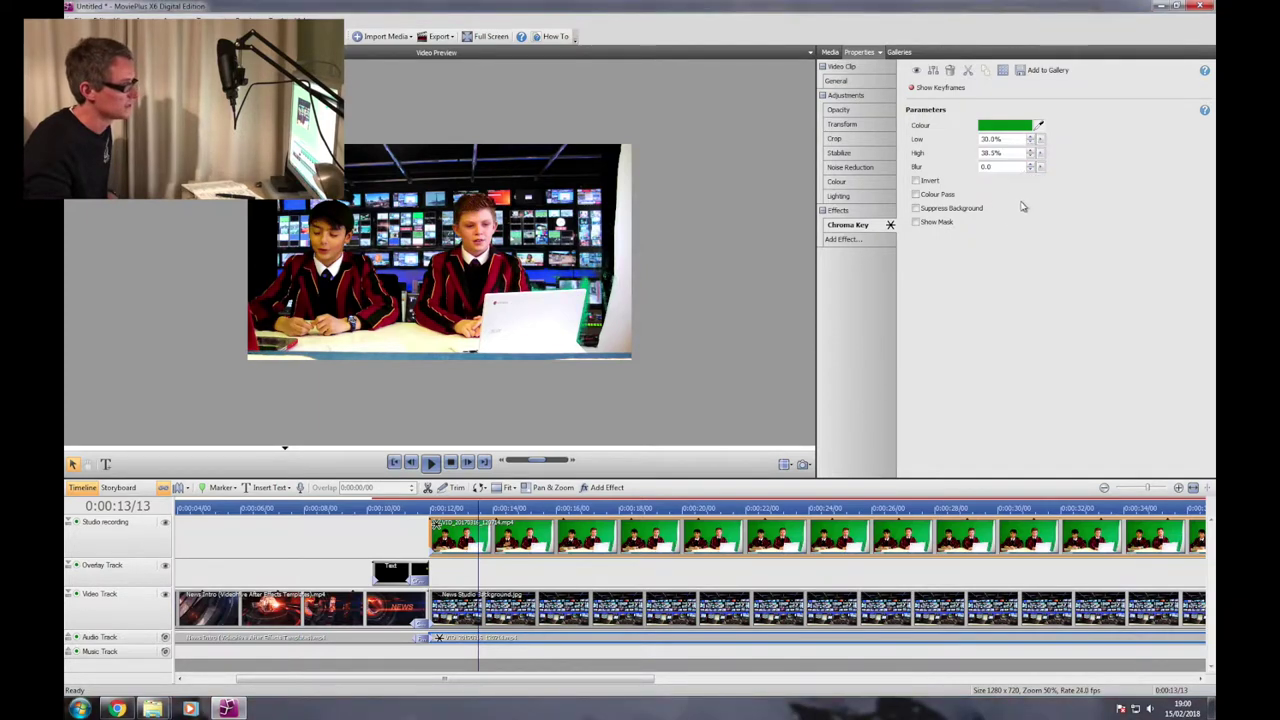
pyautogui.click(915, 208)
pyautogui.click(1040, 166)
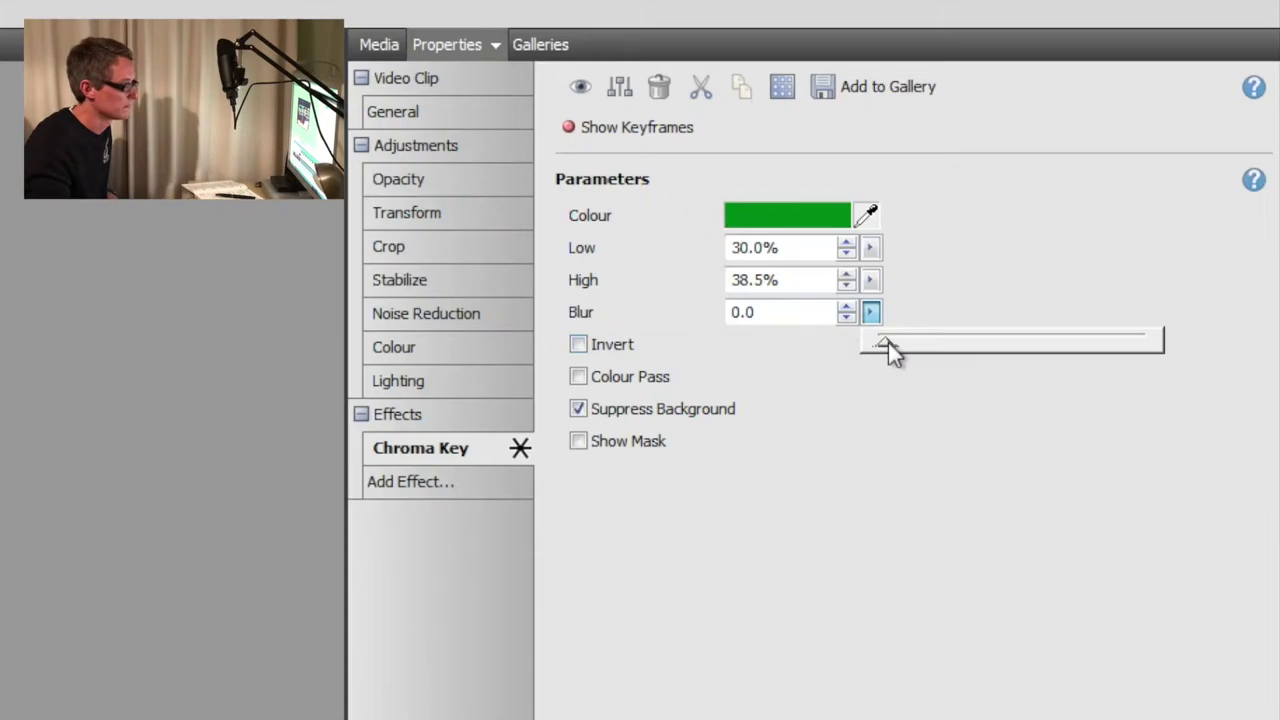
pyautogui.moveTo(888, 342); pyautogui.dragTo(958, 342)
pyautogui.moveTo(1078, 180); pyautogui.dragTo(1078, 181)
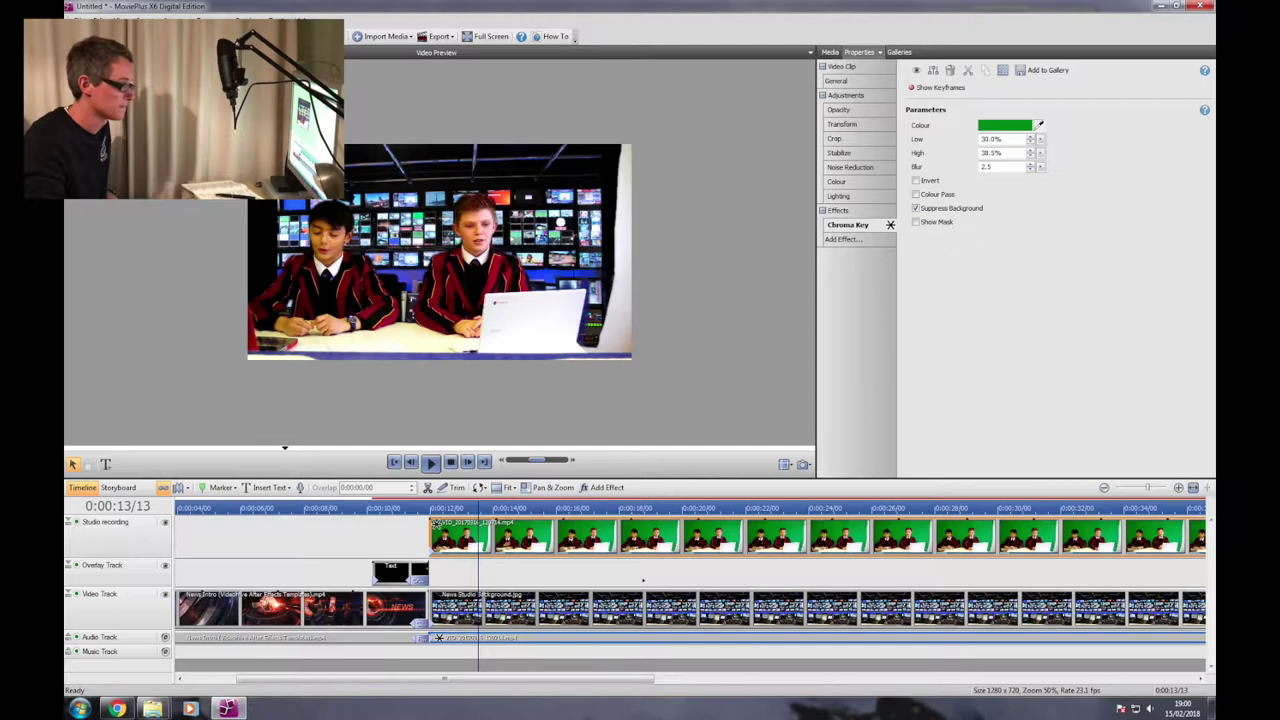
pyautogui.click(485, 585)
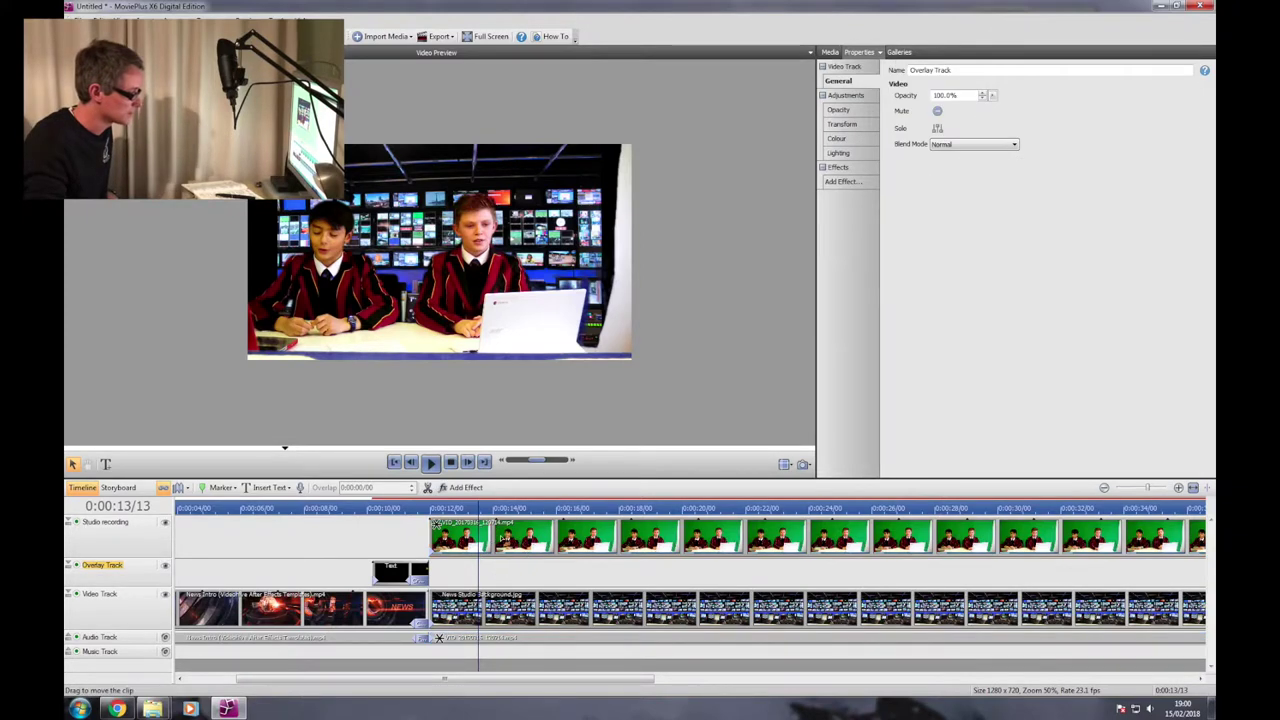
# - Give the studio clip a Match project aspect crop that trims its right-edge strip and bottom
pyautogui.click(505, 540)
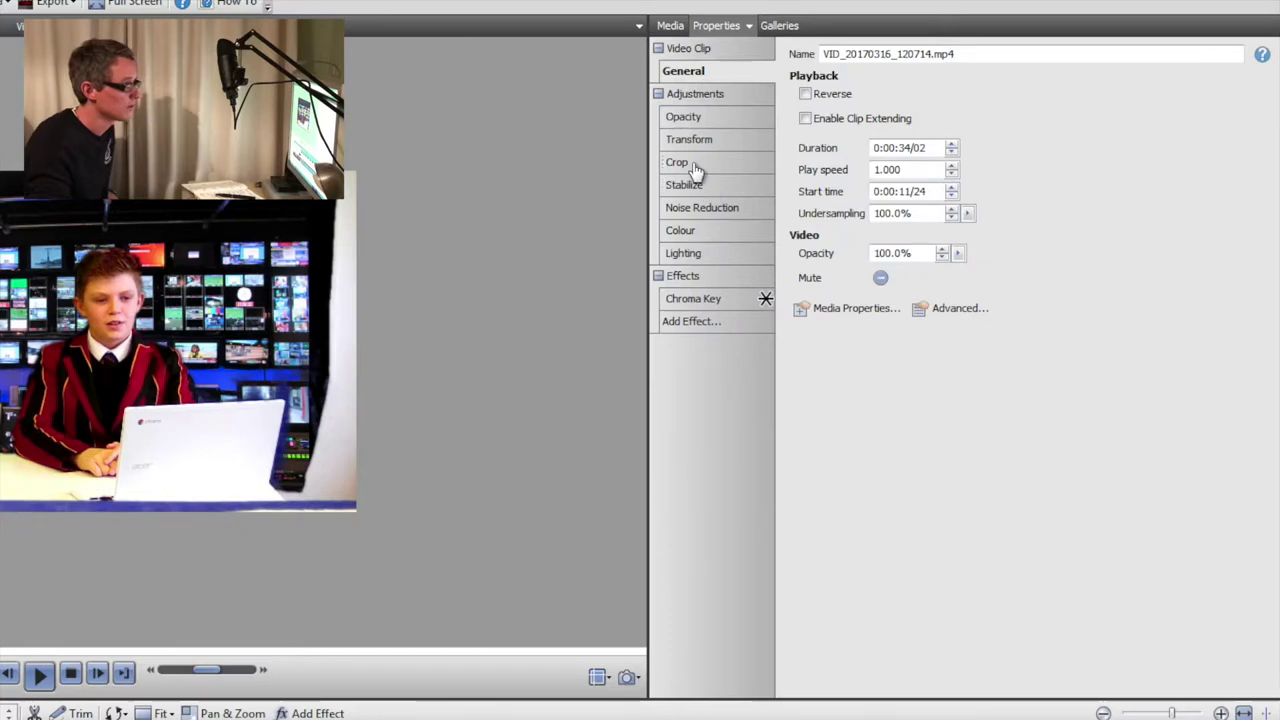
pyautogui.click(840, 139)
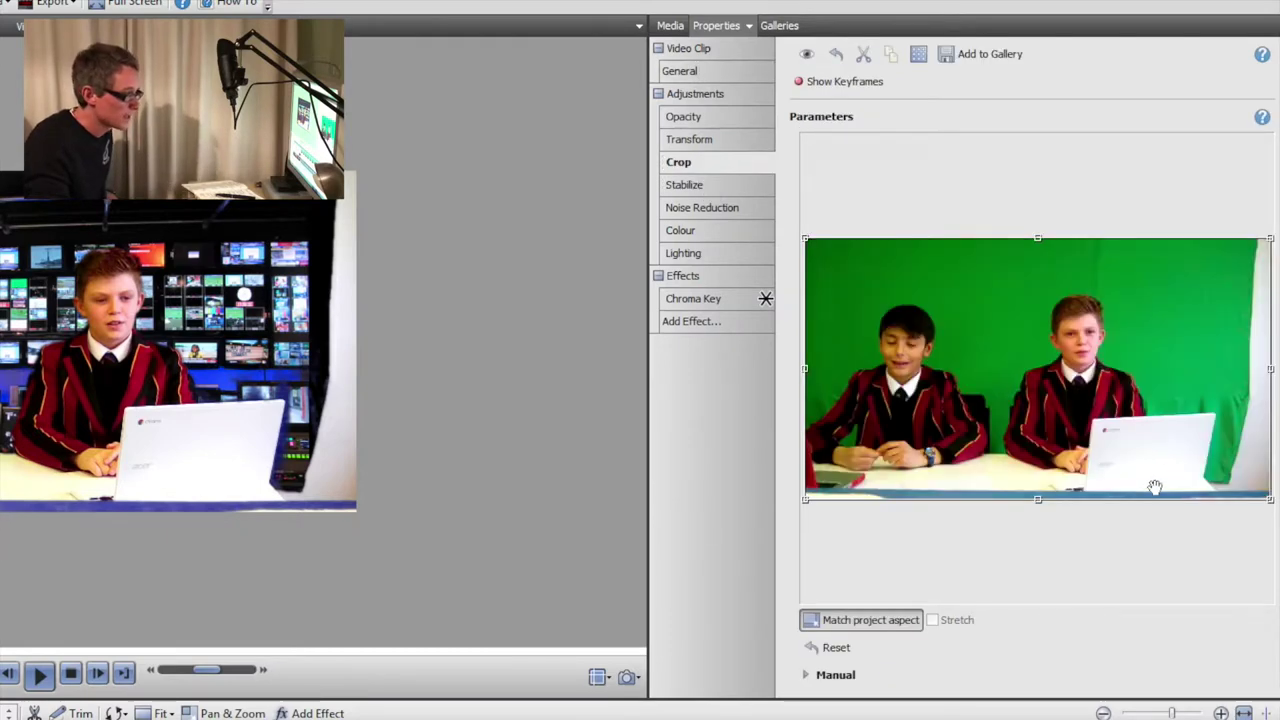
pyautogui.click(846, 626)
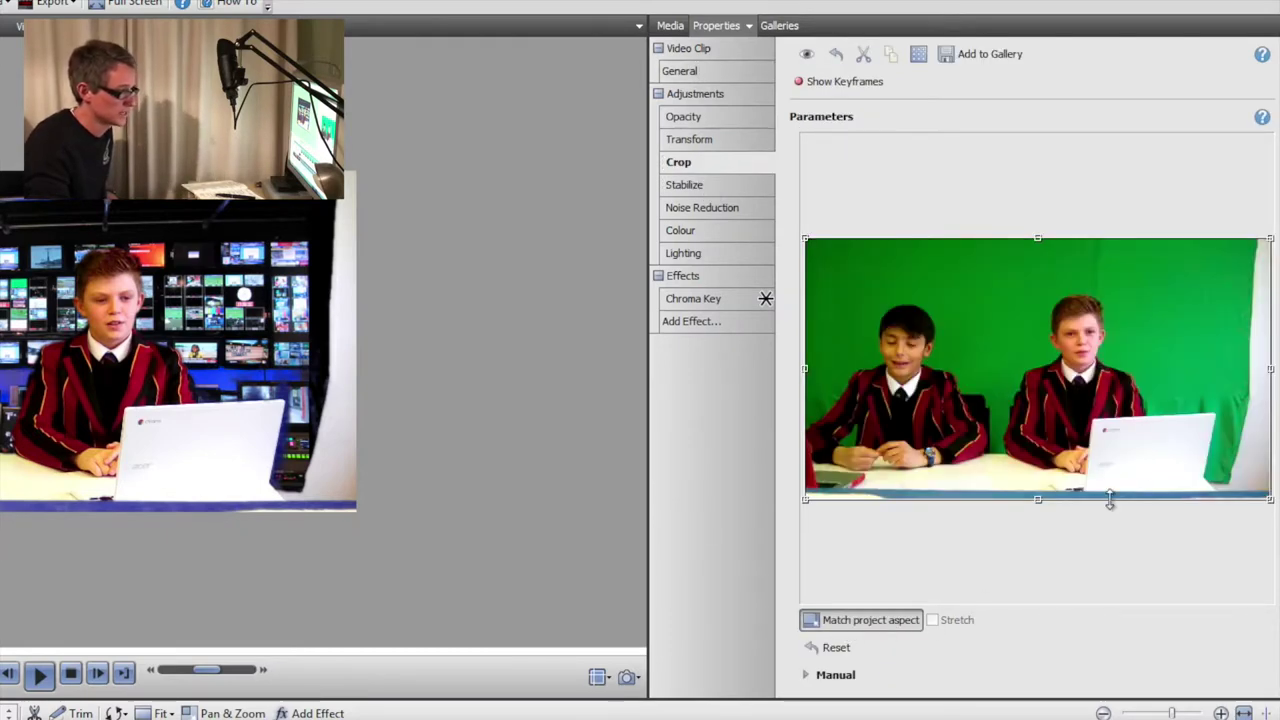
pyautogui.moveTo(1268, 498); pyautogui.dragTo(1221, 480)
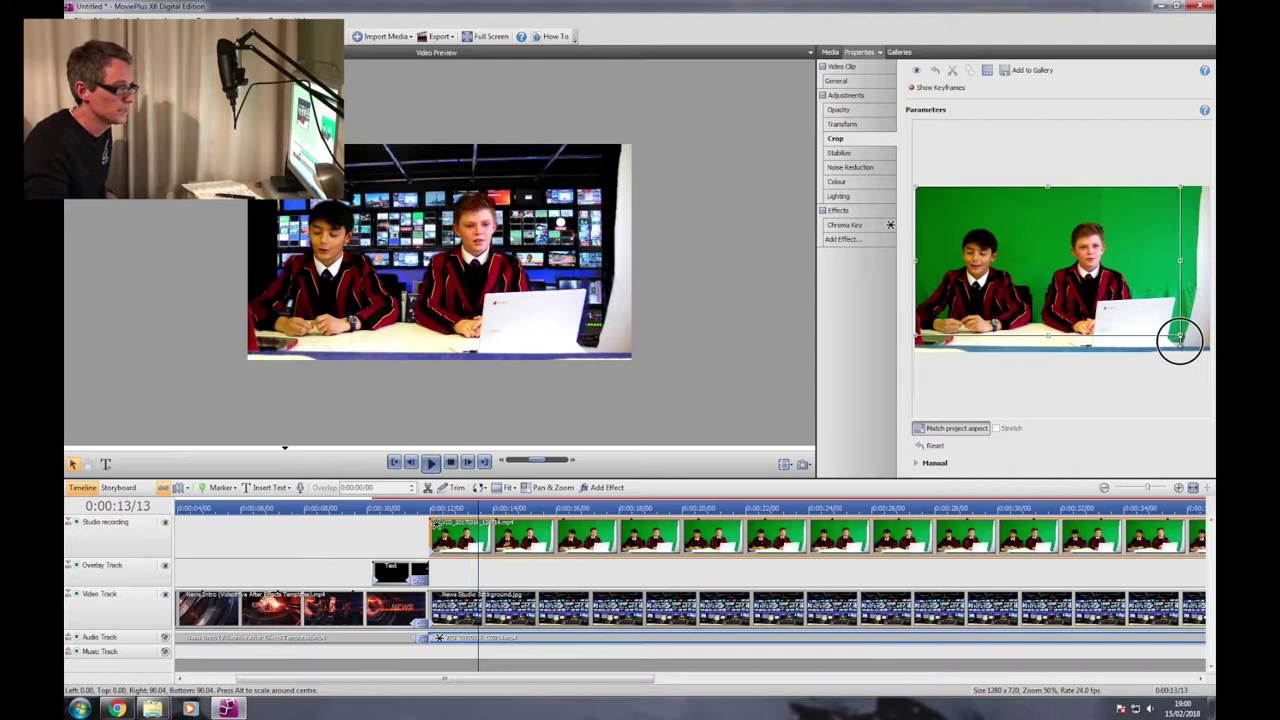
pyautogui.moveTo(1180, 340); pyautogui.dragTo(1180, 339)
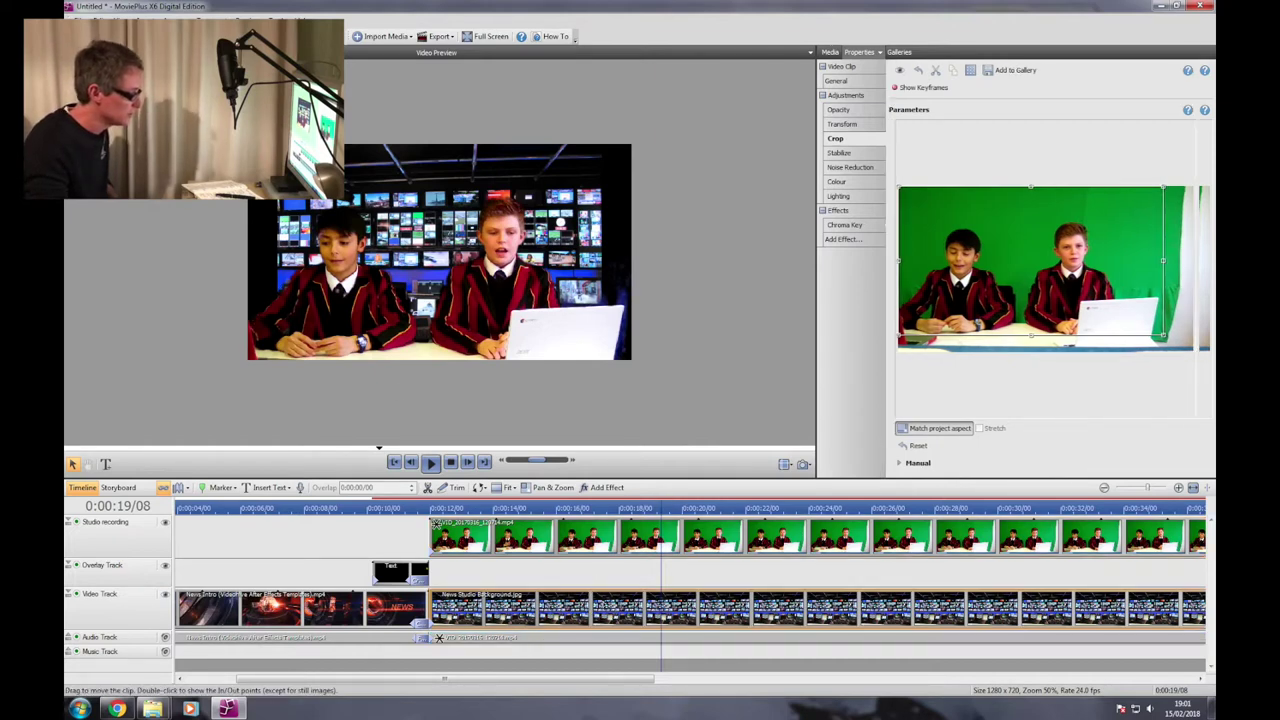
# - Crop the News Studio Background photo with Match project aspect, trimming its bottom strip
pyautogui.click(598, 606)
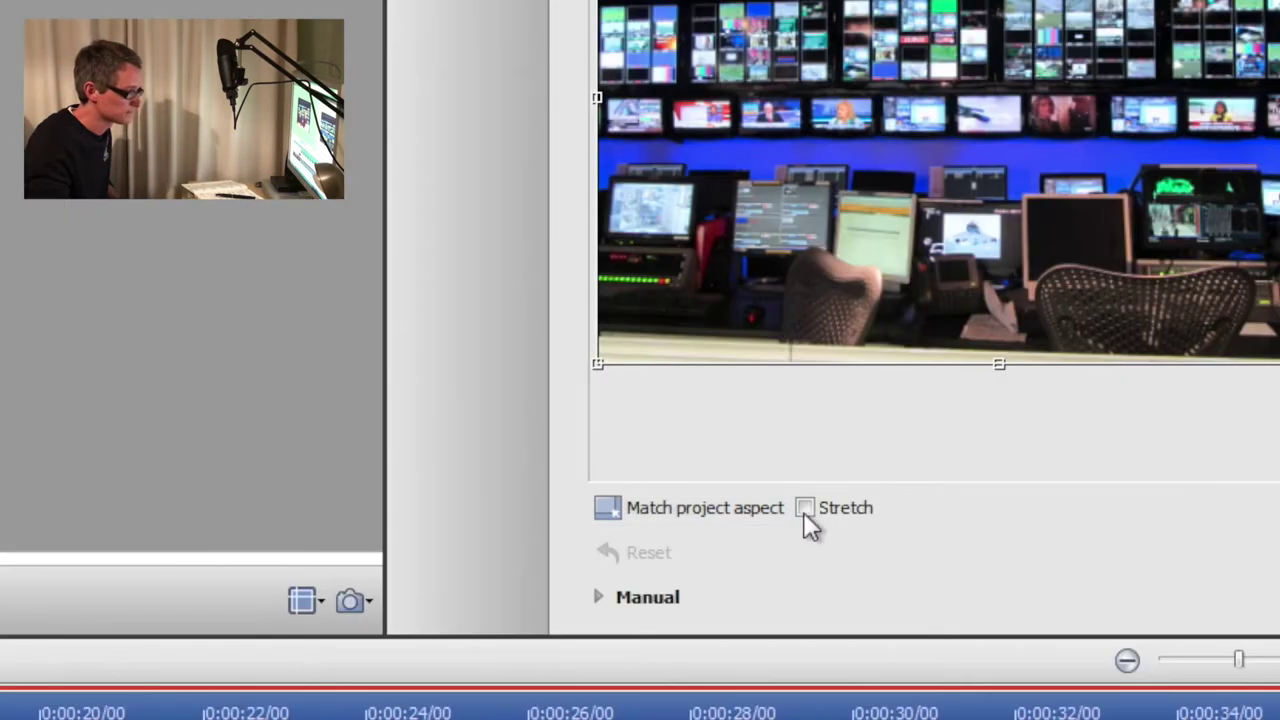
pyautogui.click(727, 525)
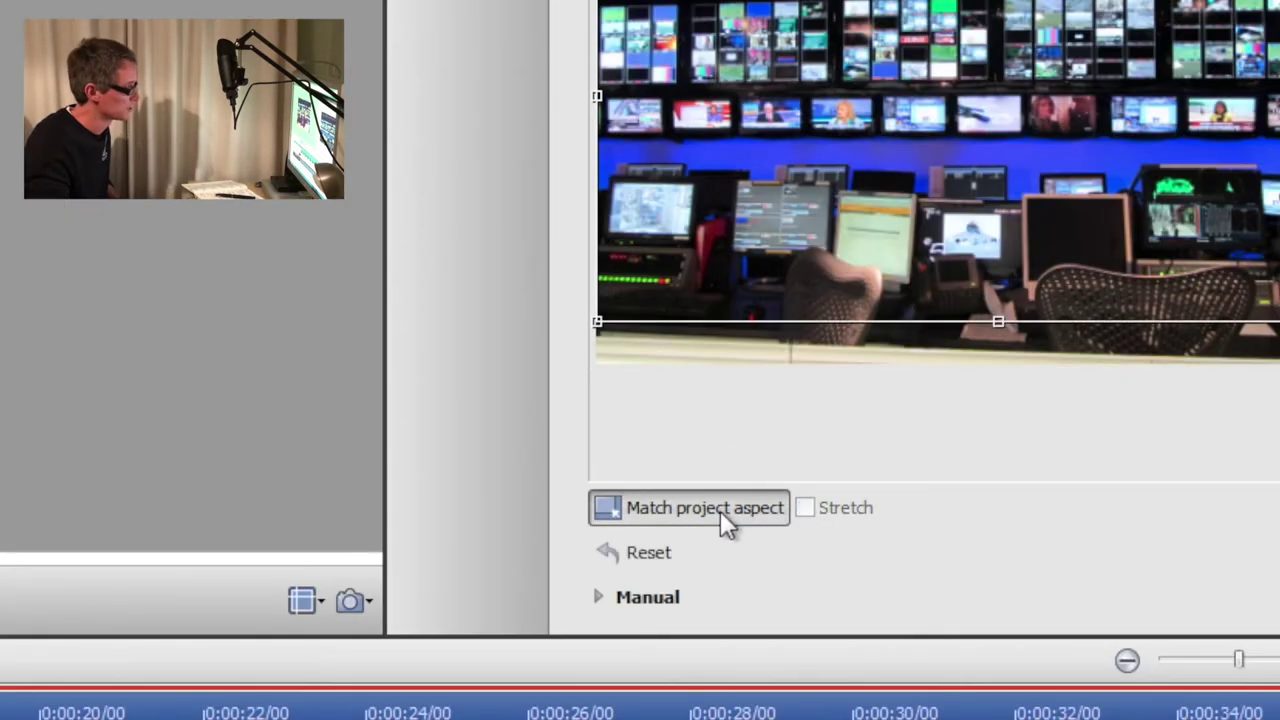